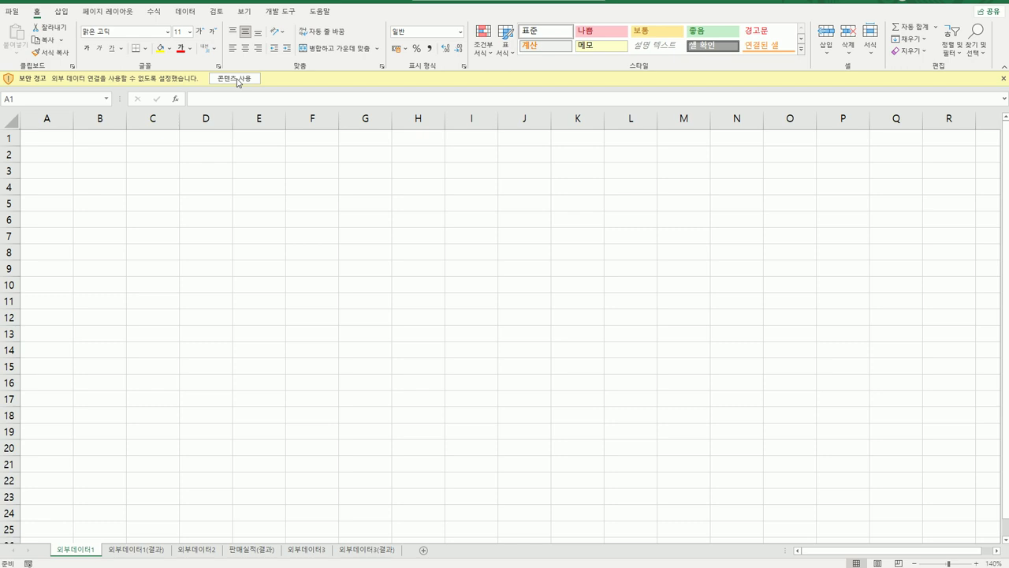
Enable the workbook's blocked external data connections and select cell A3 on the 외부데이터1 sheet.
{"action": "left_click", "coordinate": [238, 82]}
{"action": "left_click", "coordinate": [238, 79]}
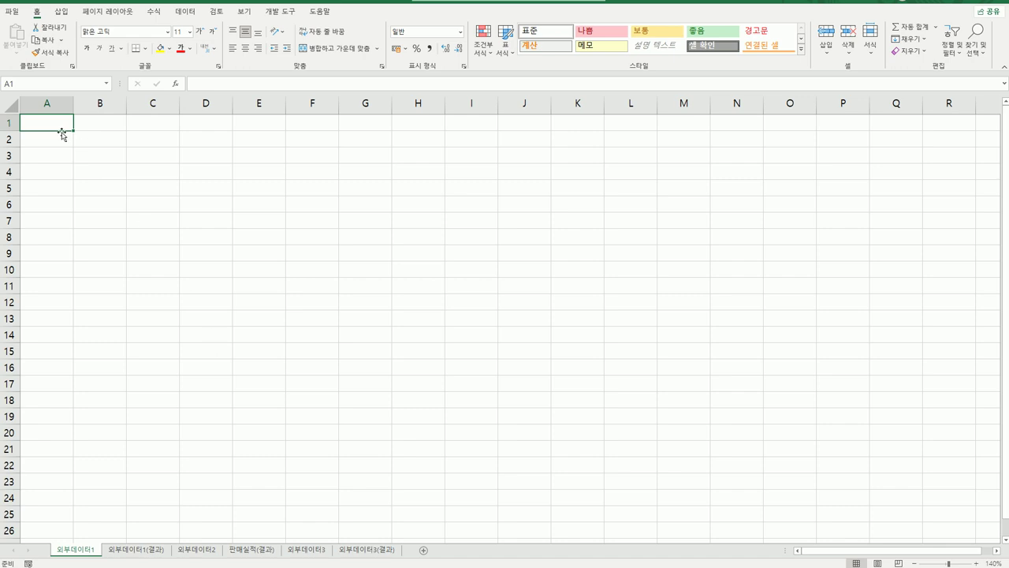
{"action": "left_click", "coordinate": [45, 158]}
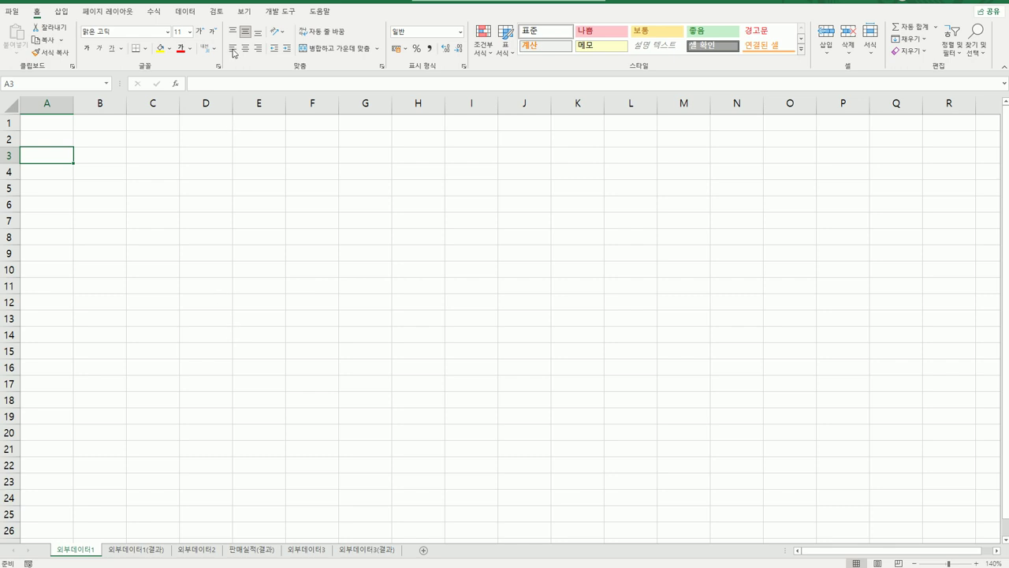
Start a text/CSV import of the 자격시험자료 file from the 이론 folder and bring its preview fully into view.
{"action": "left_click", "coordinate": [185, 11]}
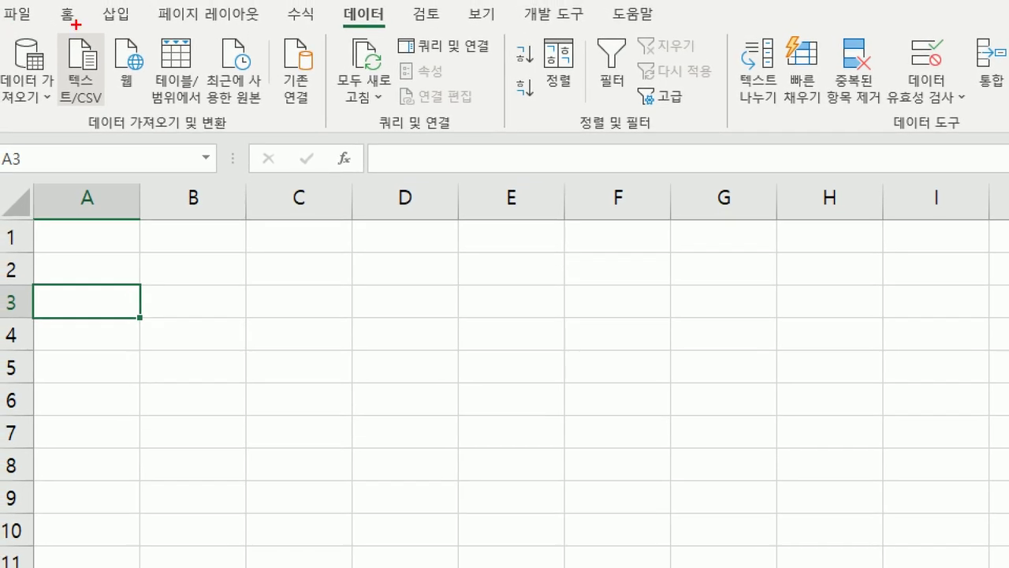
{"action": "mouse_move", "coordinate": [384, 24]}
{"action": "left_mouse_down"}
{"action": "mouse_move", "coordinate": [336, 13]}
{"action": "mouse_move", "coordinate": [382, 31]}
{"action": "left_mouse_up"}
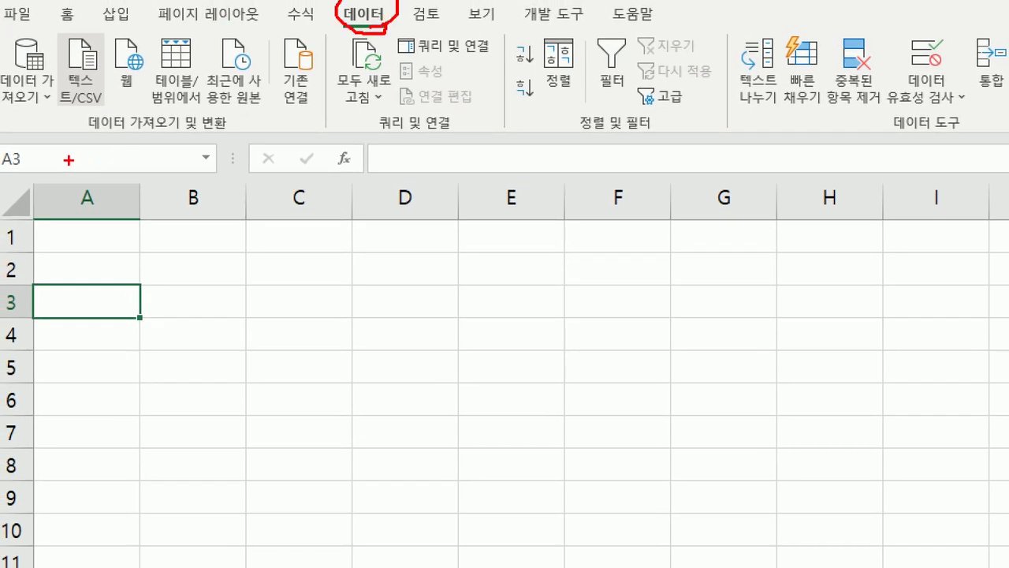
{"action": "mouse_move", "coordinate": [107, 104]}
{"action": "left_mouse_down"}
{"action": "mouse_move", "coordinate": [59, 36]}
{"action": "mouse_move", "coordinate": [87, 128]}
{"action": "left_mouse_up"}
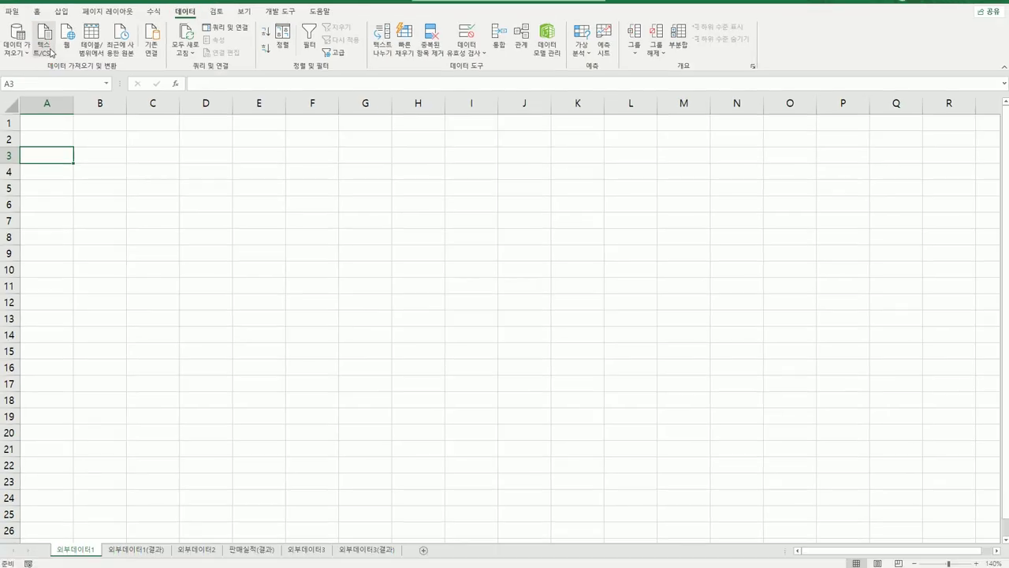
{"action": "left_click", "coordinate": [66, 69]}
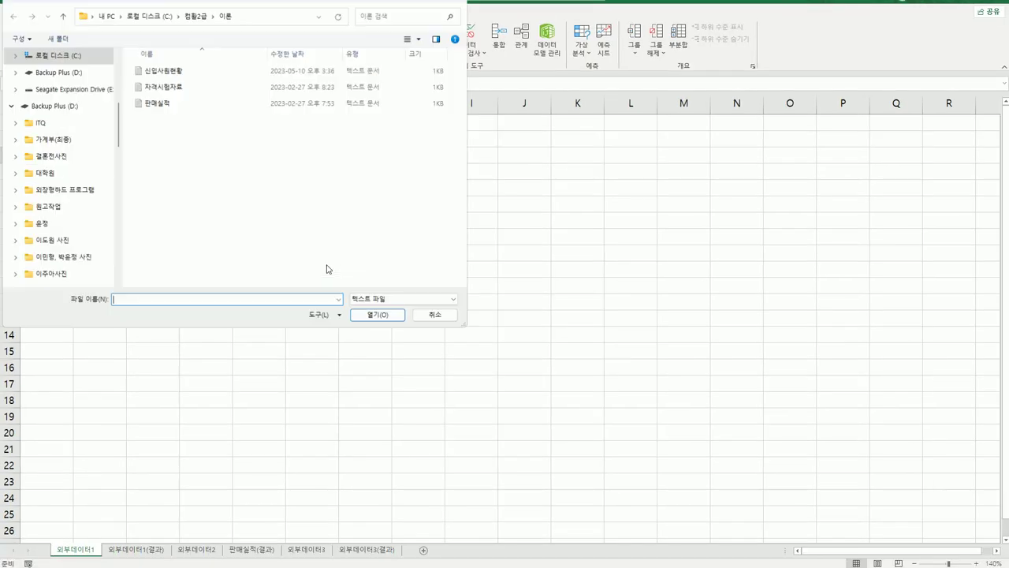
{"action": "left_click_drag", "start_coordinate": [206, 5], "coordinate": [304, 163]}
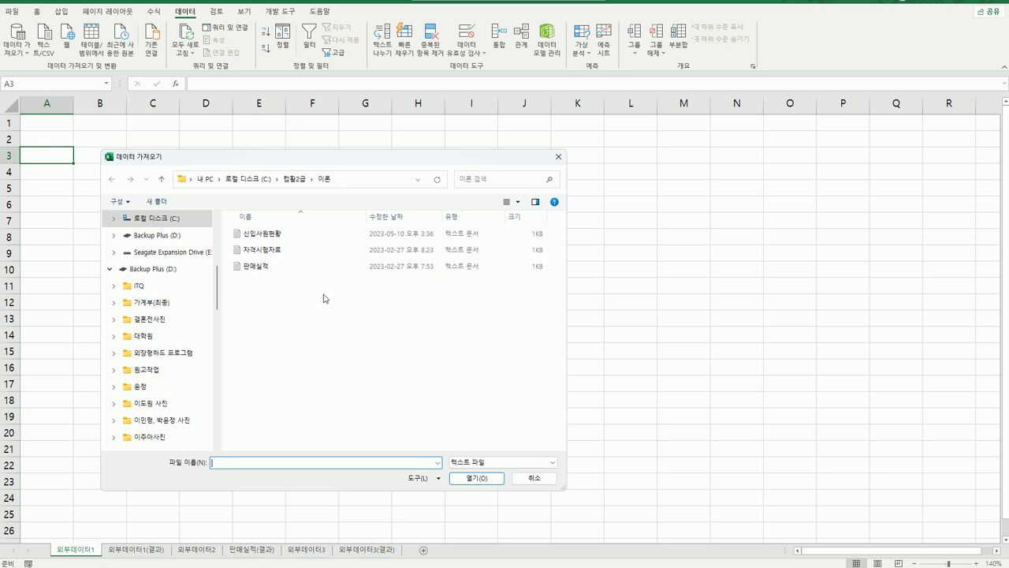
{"action": "left_click", "coordinate": [290, 252]}
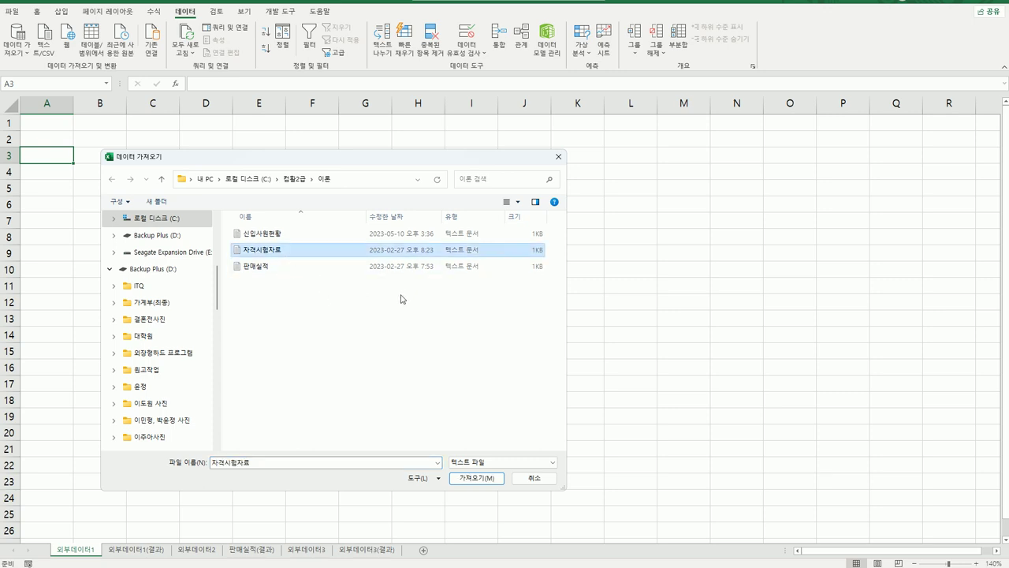
{"action": "left_click", "coordinate": [481, 479]}
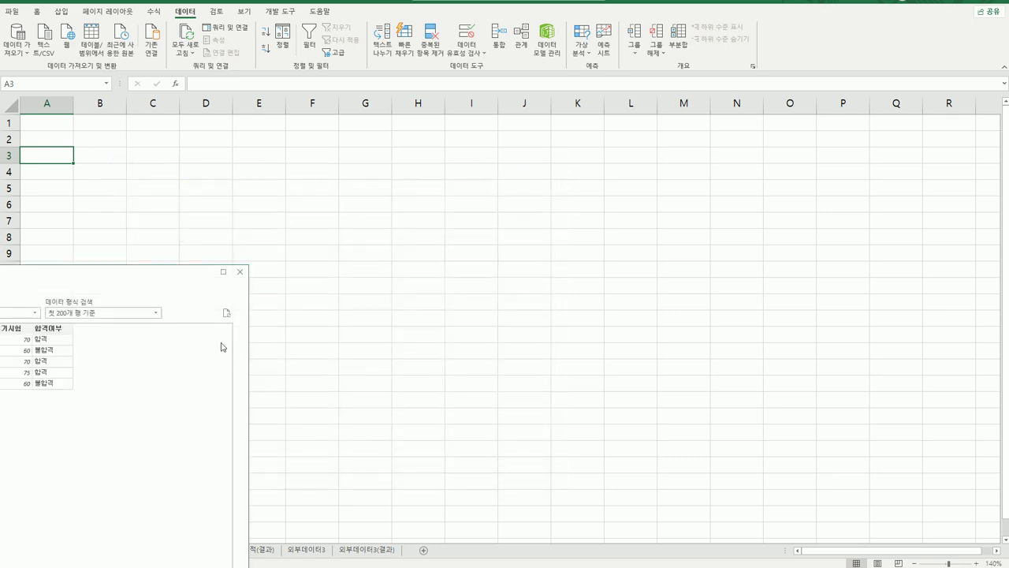
{"action": "left_click_drag", "start_coordinate": [131, 279], "coordinate": [498, 126]}
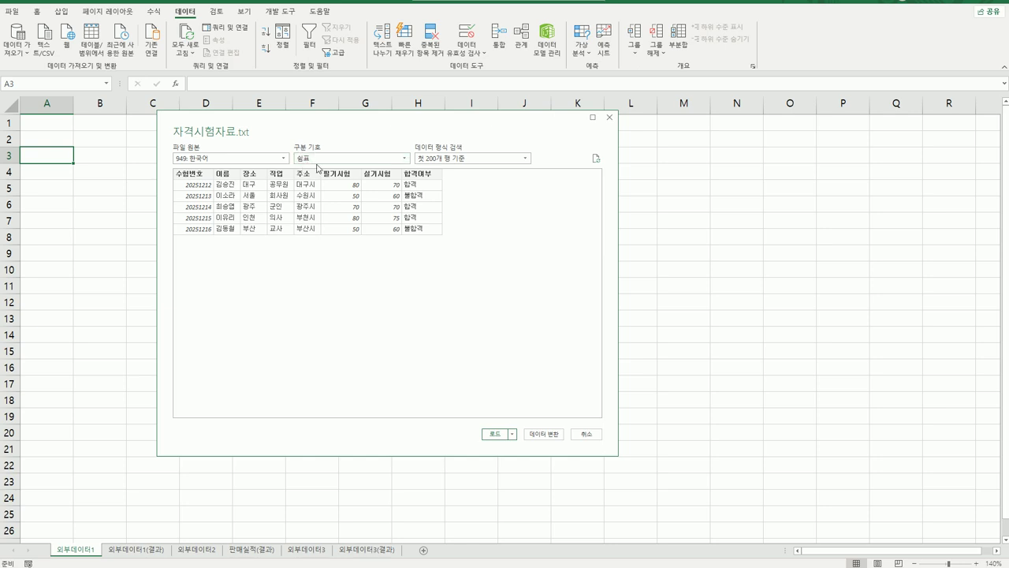
Review the available delimiters for the 자격시험자료 import, keeping comma (쉼표) as the separator.
{"action": "left_click", "coordinate": [402, 160]}
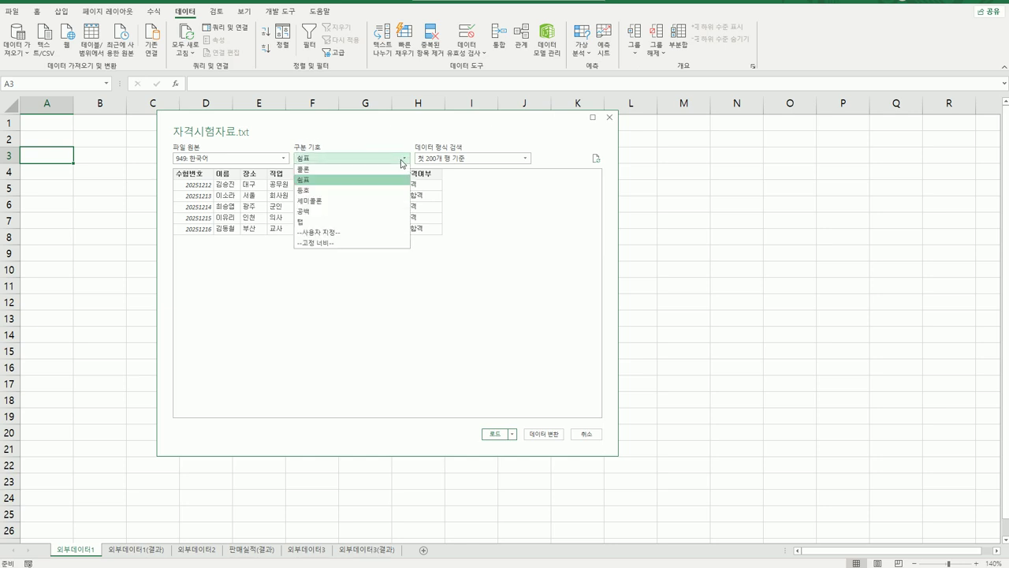
{"action": "left_click", "coordinate": [402, 160]}
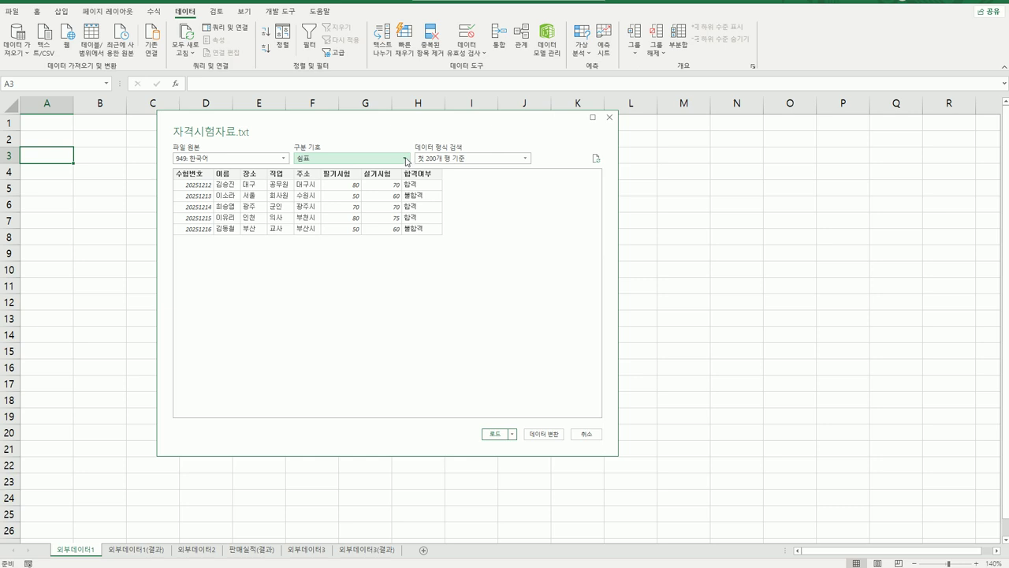
{"action": "left_click", "coordinate": [406, 161]}
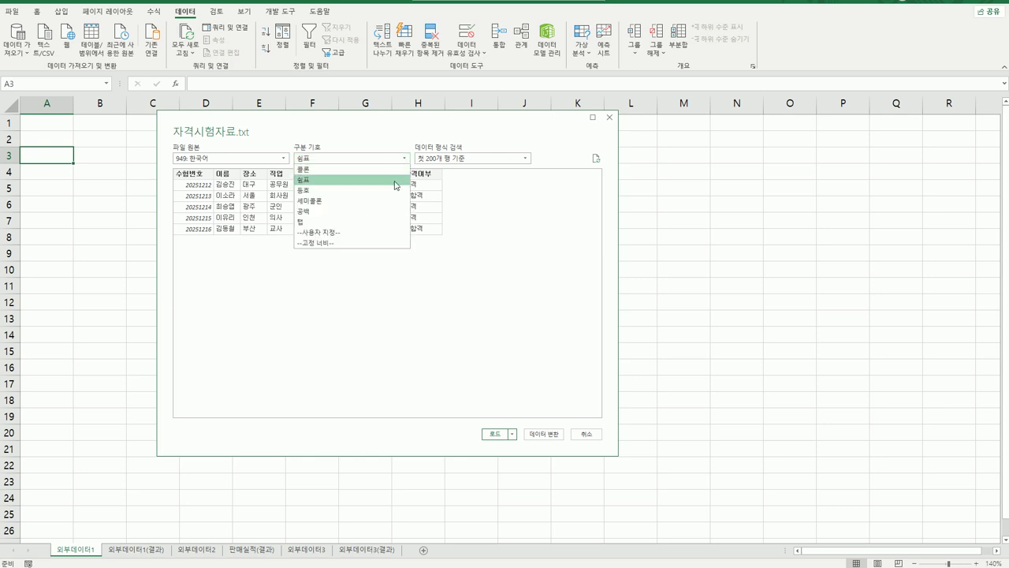
{"action": "left_click", "coordinate": [396, 151]}
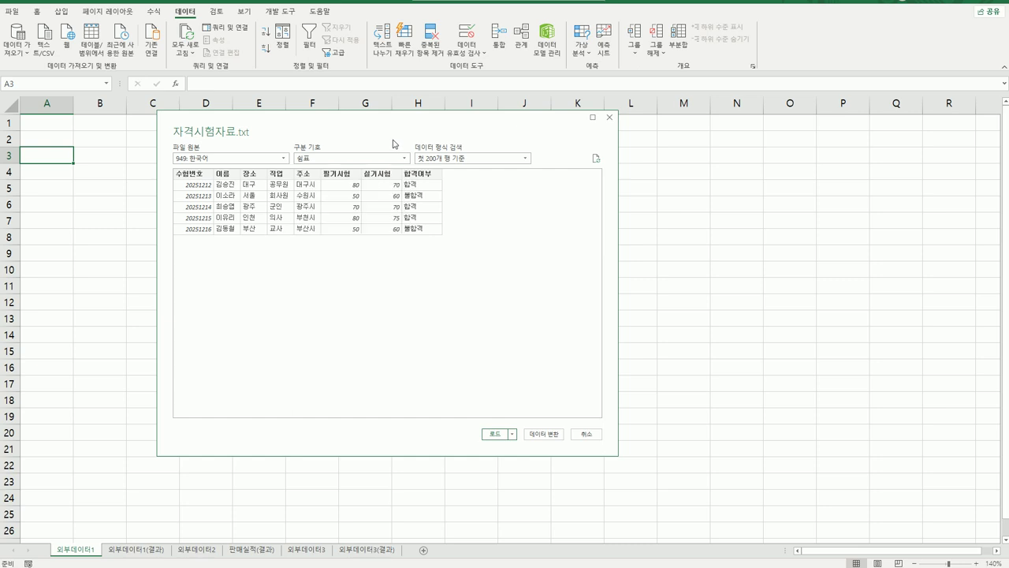
Load the 자격시험자료 data as a table into the existing worksheet at cell A3.
{"action": "left_click", "coordinate": [513, 435]}
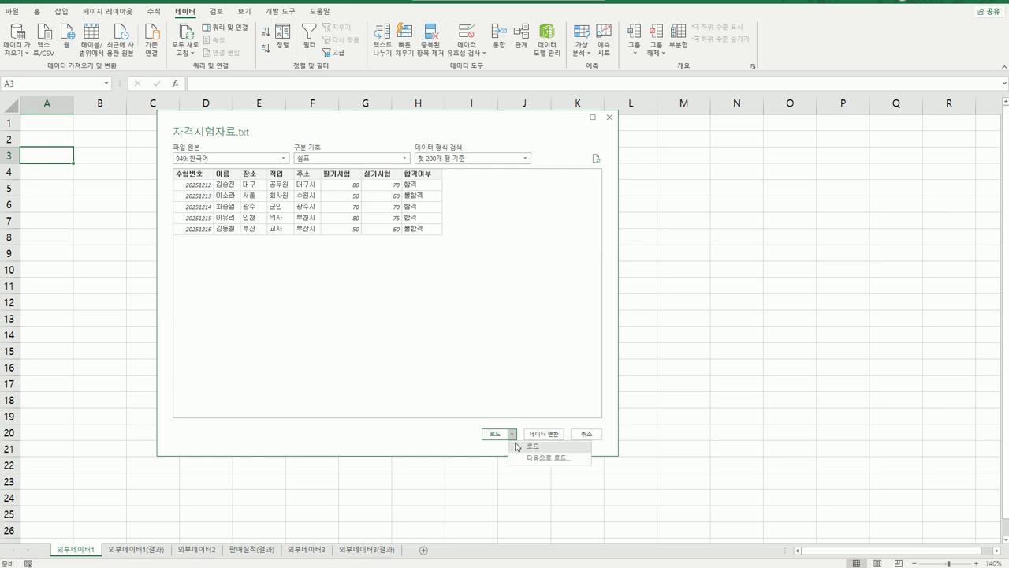
{"action": "left_click", "coordinate": [521, 457]}
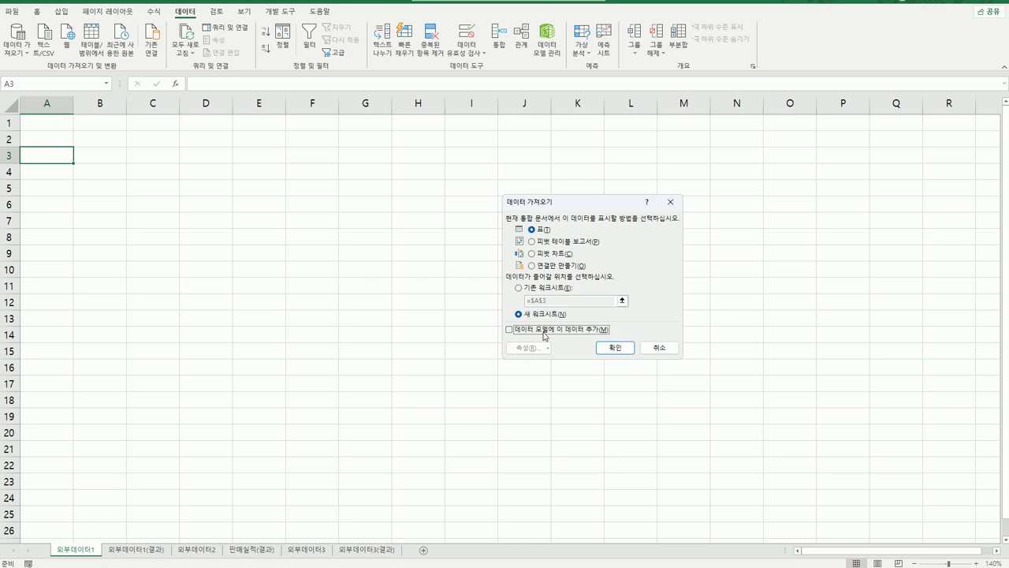
{"action": "left_click", "coordinate": [518, 288]}
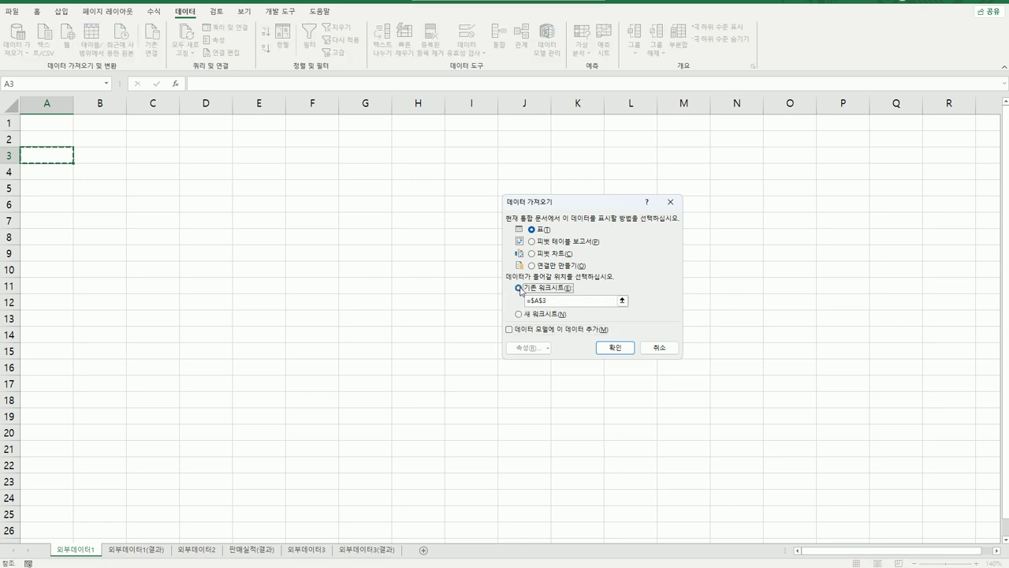
{"action": "left_click", "coordinate": [43, 153]}
{"action": "left_click", "coordinate": [608, 350]}
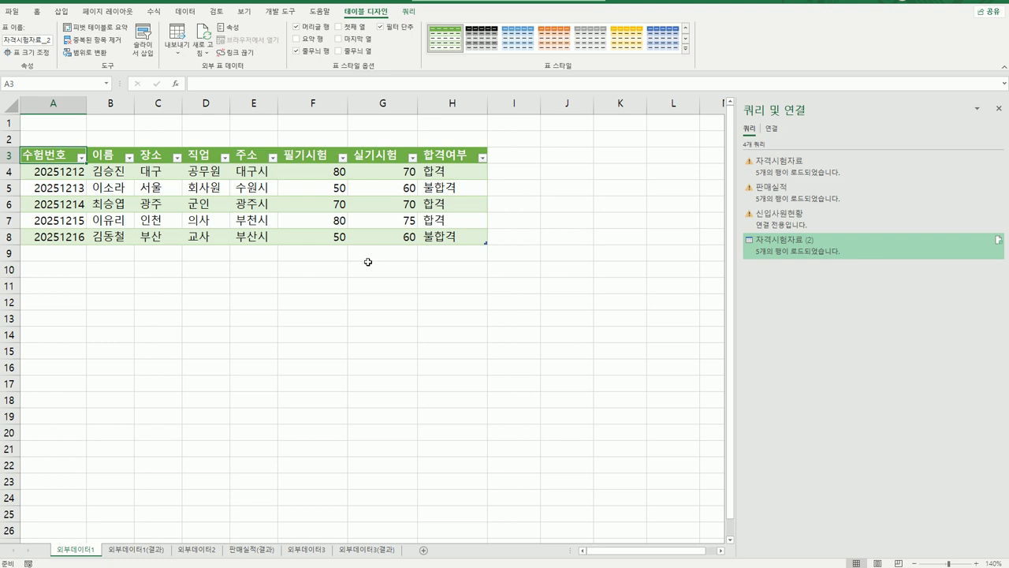
Compare the imported table on 외부데이터1 with the table on the 외부데이터1(결과) sheet.
{"action": "left_click", "coordinate": [134, 552]}
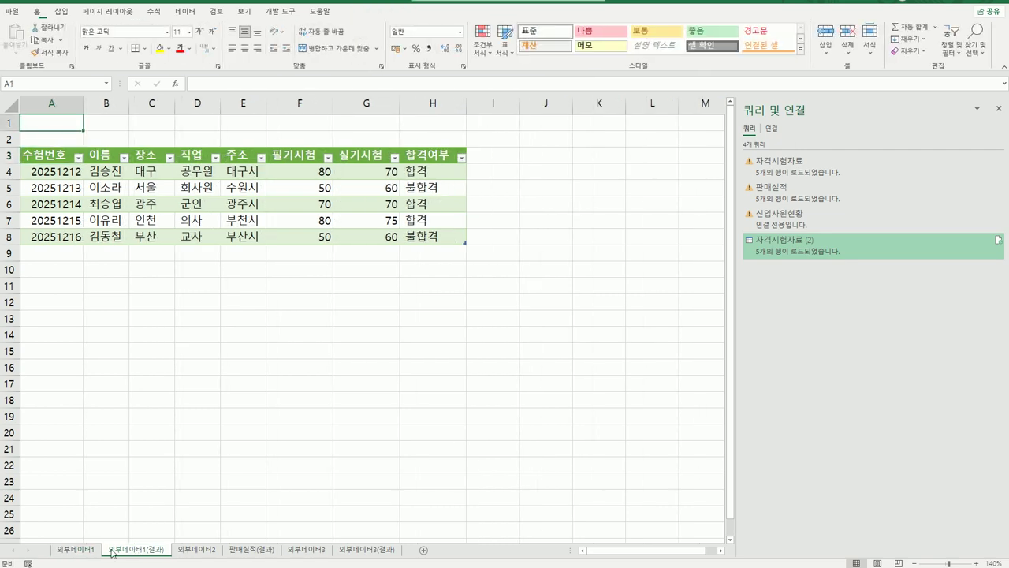
{"action": "key", "text": "ctrl+Page_Up"}
{"action": "left_click", "coordinate": [134, 555]}
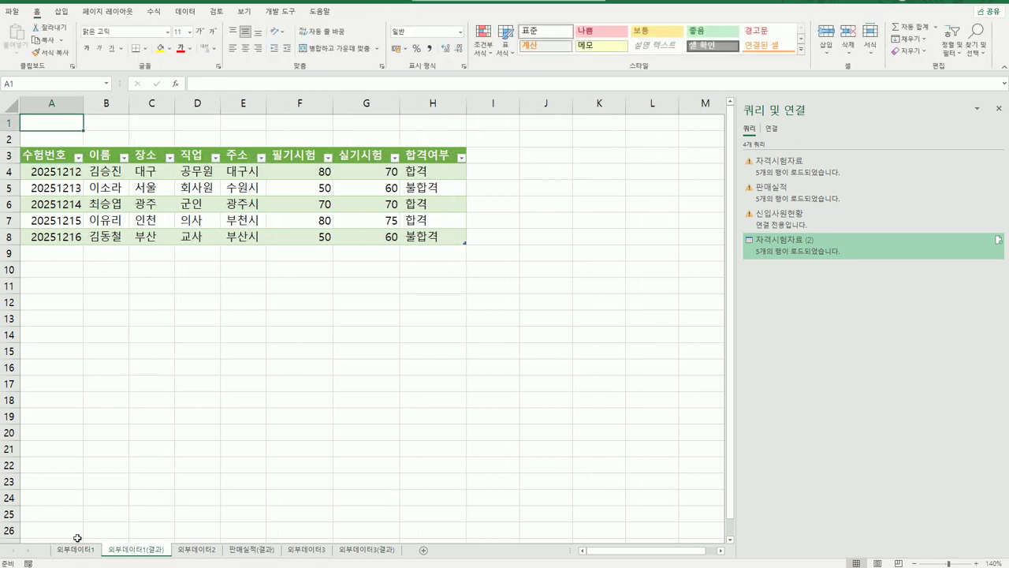
{"action": "key", "text": "ctrl+Page_Up"}
{"action": "left_click", "coordinate": [126, 552]}
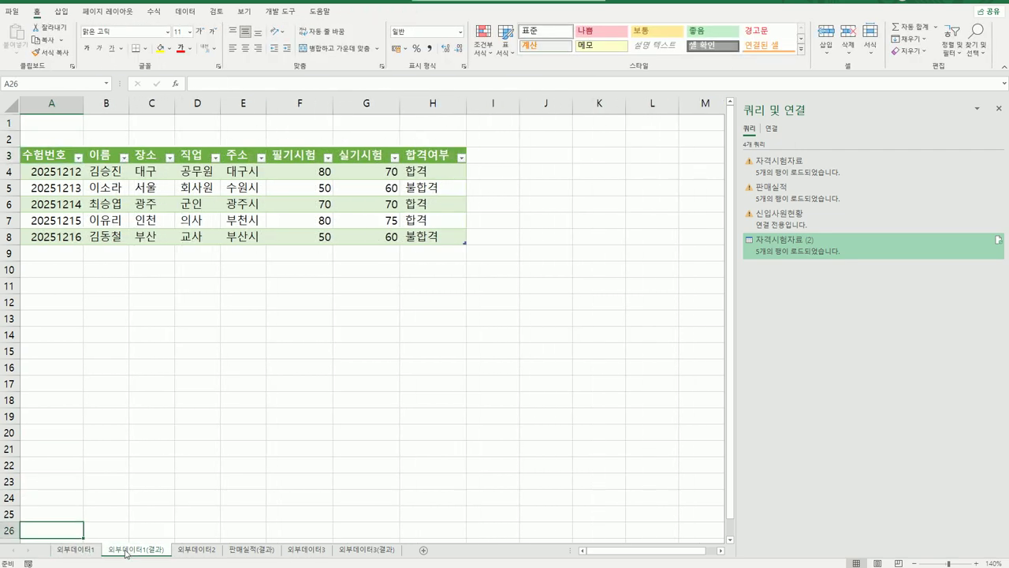
From the 외부데이터2 sheet, start a text/CSV import of the 판매실적 file.
{"action": "left_click", "coordinate": [197, 549]}
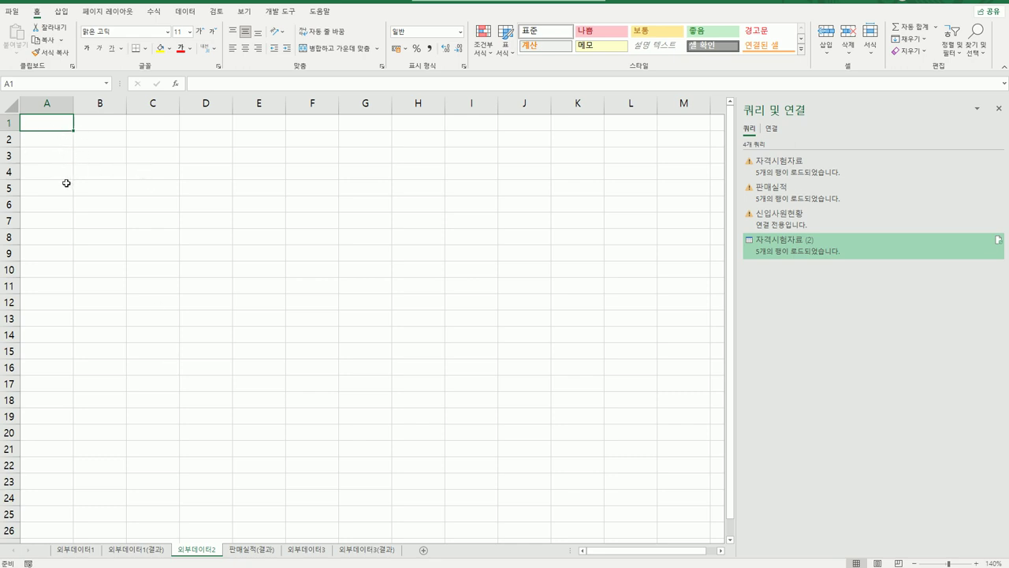
{"action": "left_click", "coordinate": [183, 12]}
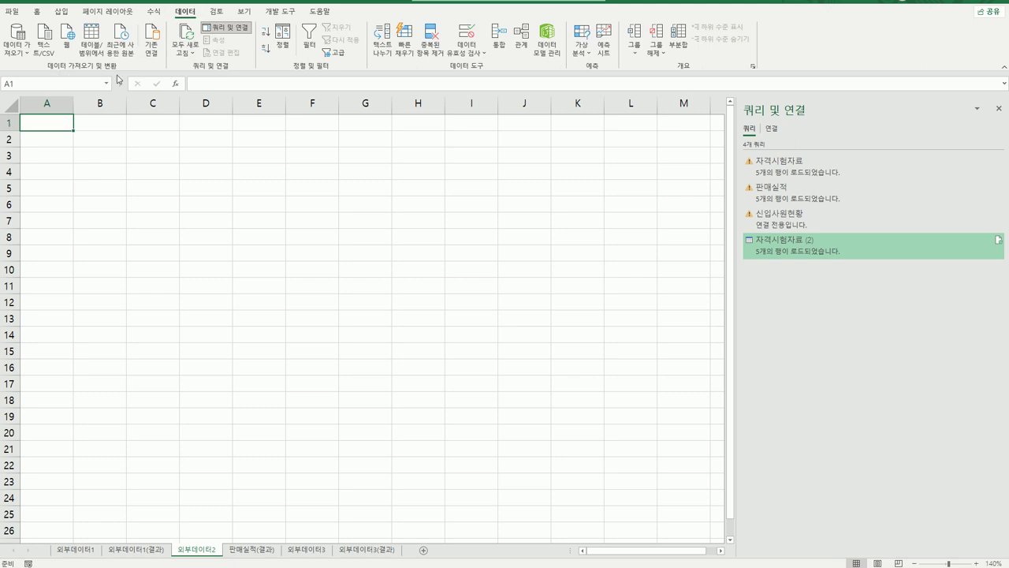
{"action": "left_click", "coordinate": [44, 40]}
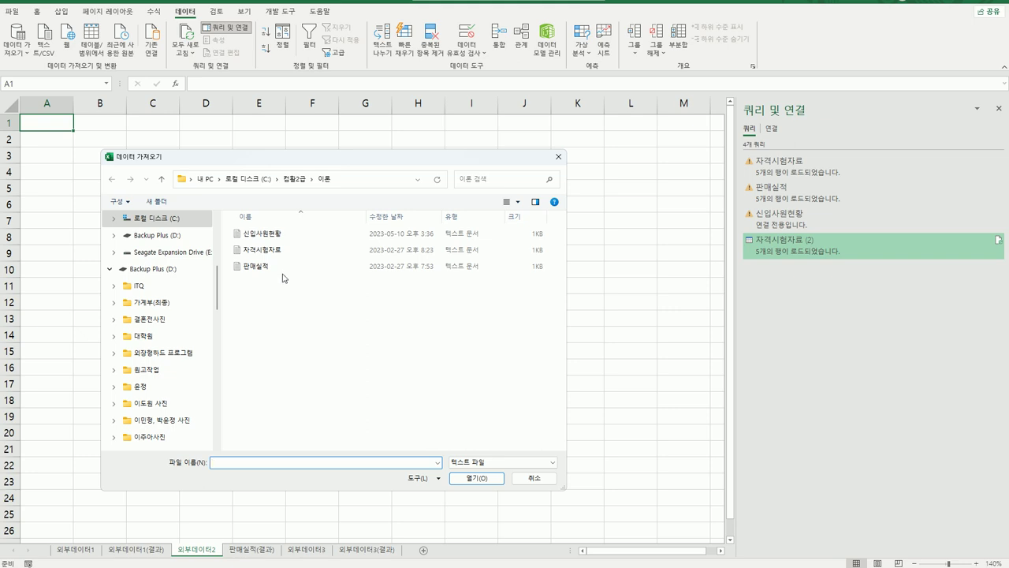
{"action": "left_click", "coordinate": [281, 269]}
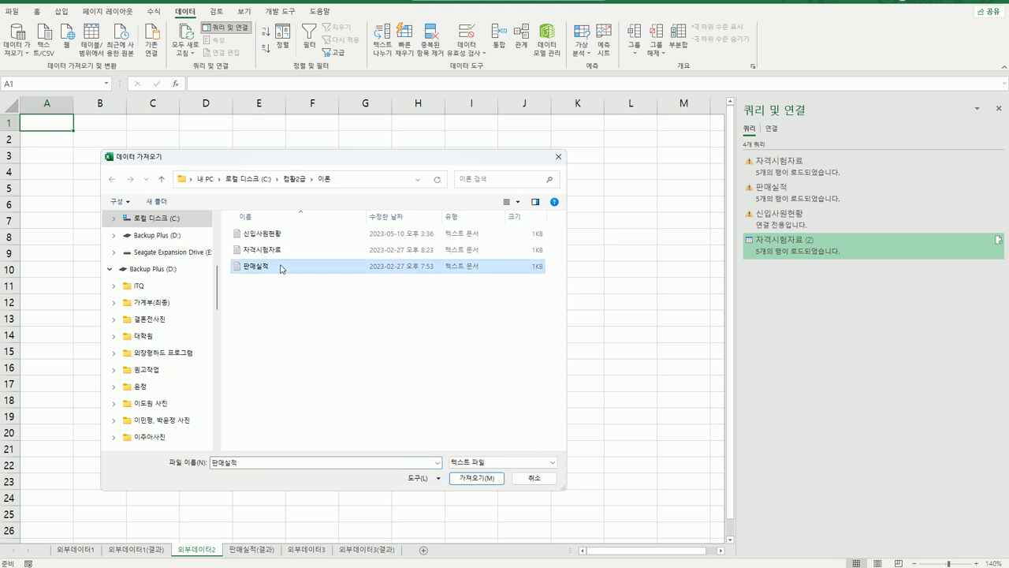
{"action": "left_click", "coordinate": [476, 479]}
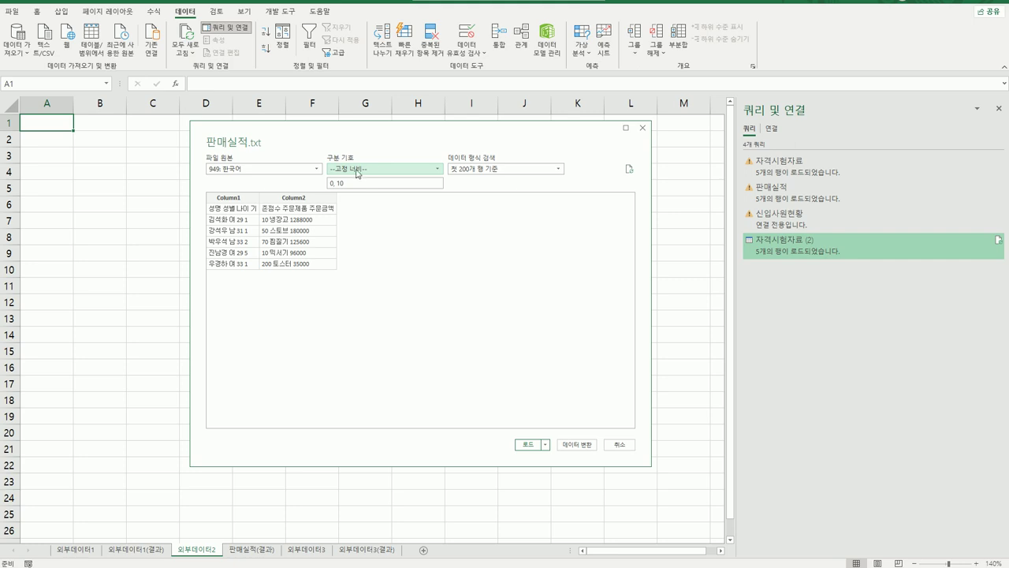
Set the delimiter for the 판매실적 import to space (공백).
{"action": "left_click", "coordinate": [438, 172]}
{"action": "left_click", "coordinate": [406, 223]}
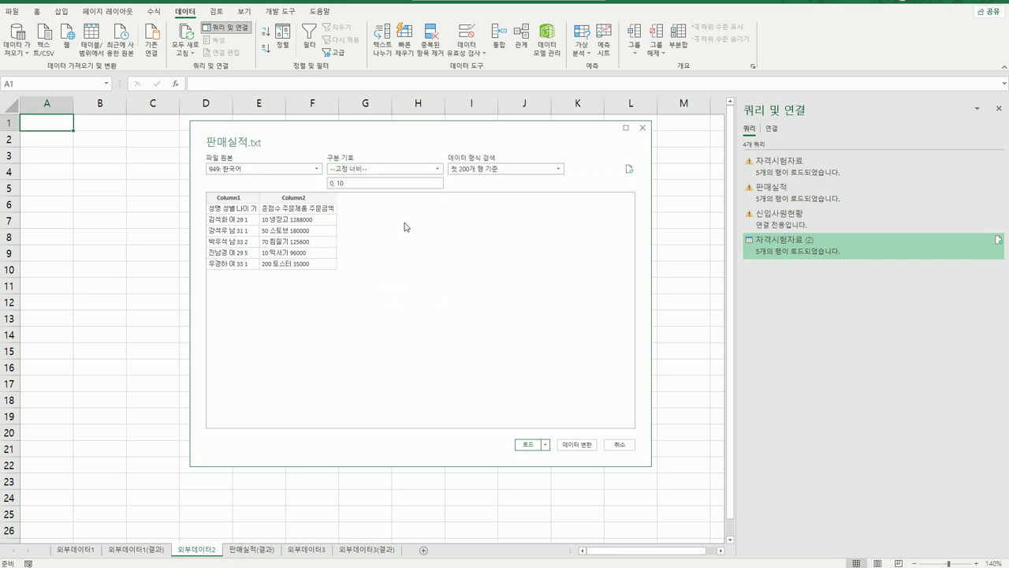
{"action": "left_click", "coordinate": [439, 169]}
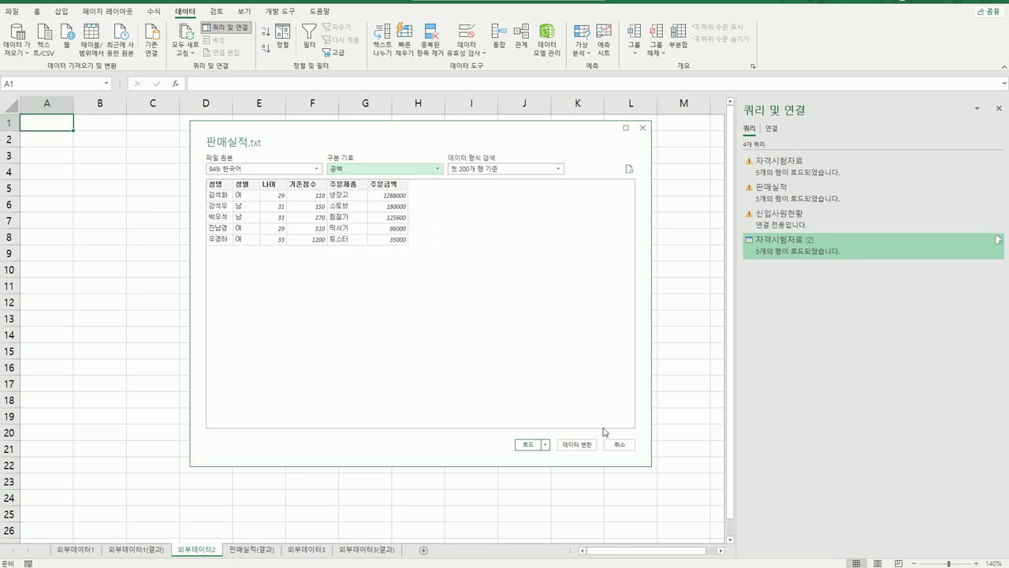
Load the 판매실적 data as a table into a new worksheet.
{"action": "left_click", "coordinate": [546, 445]}
{"action": "left_click", "coordinate": [566, 468]}
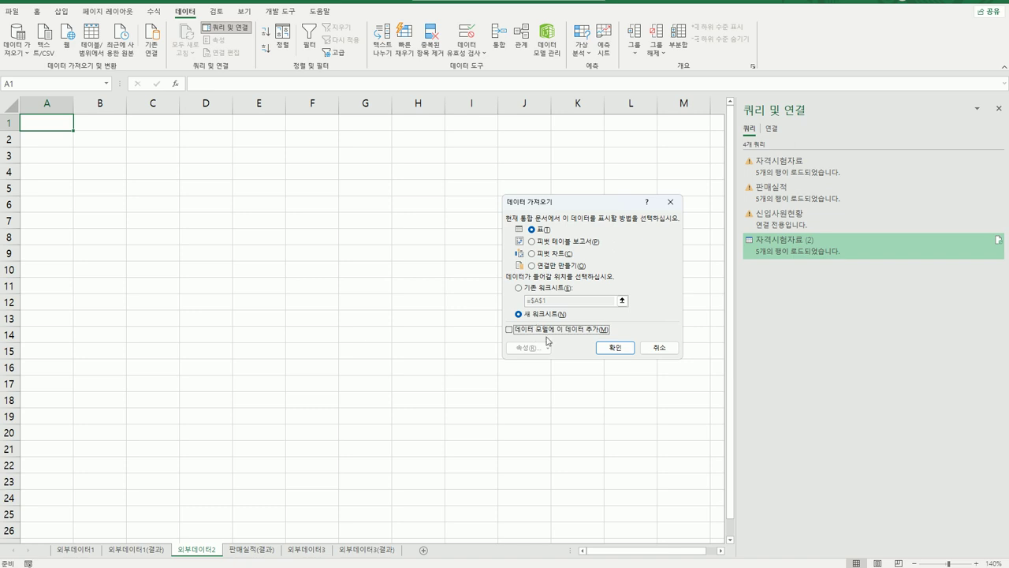
{"action": "left_click", "coordinate": [614, 348]}
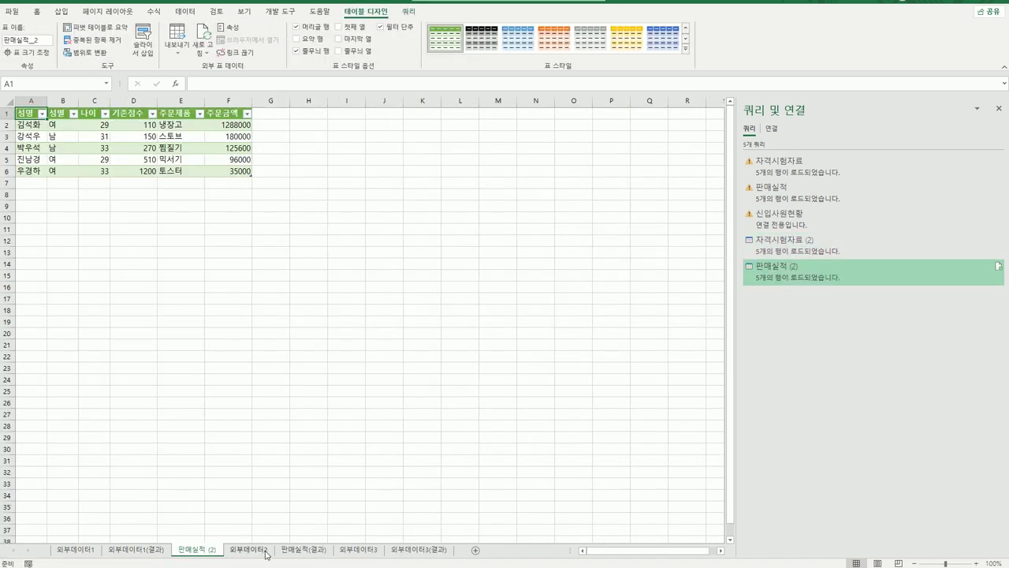
Rename the new worksheet holding the imported sales table as 판매실적.
{"action": "left_click", "coordinate": [266, 552]}
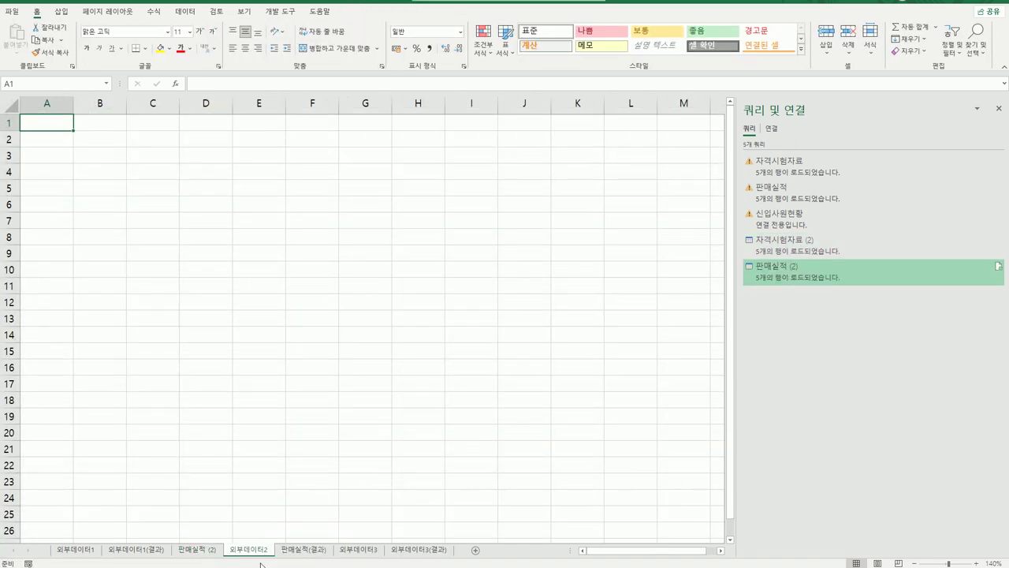
{"action": "left_click", "coordinate": [194, 557]}
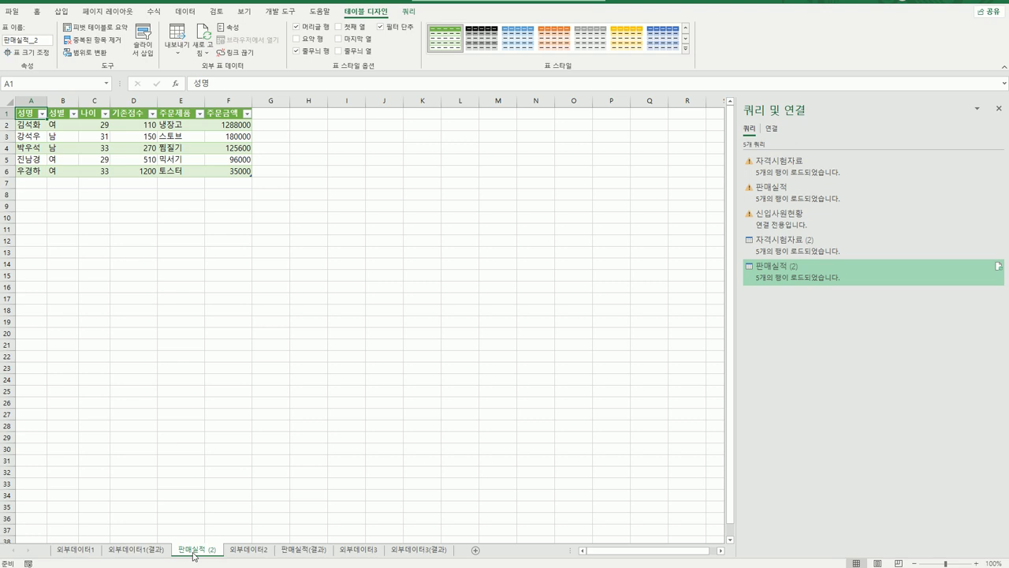
{"action": "double_click", "coordinate": [194, 556]}
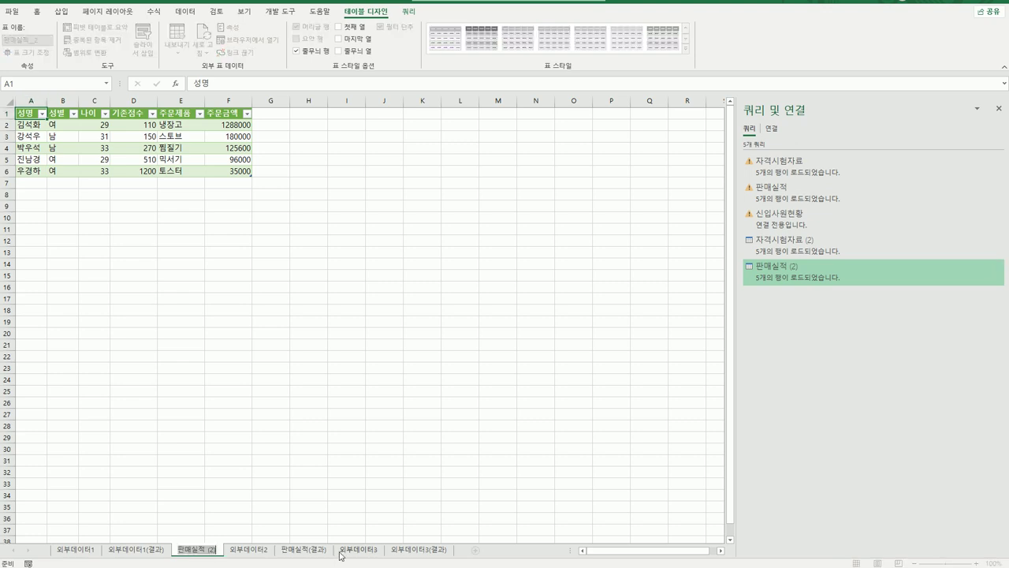
{"action": "type", "text": "ㅂ"}
{"action": "key", "text": "BackSpace"}
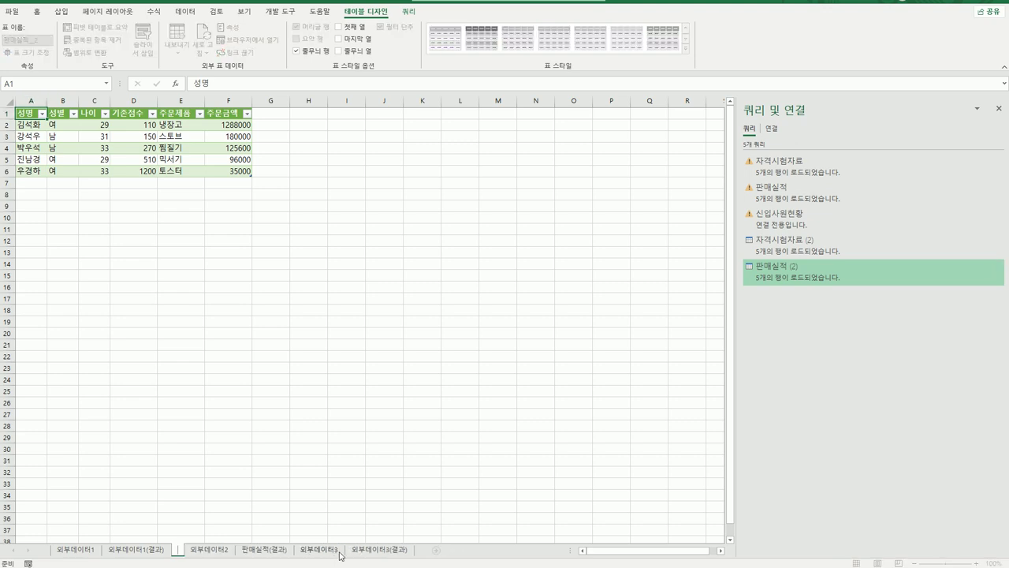
{"action": "type", "text": "판매실적"}
{"action": "key", "text": "Return"}
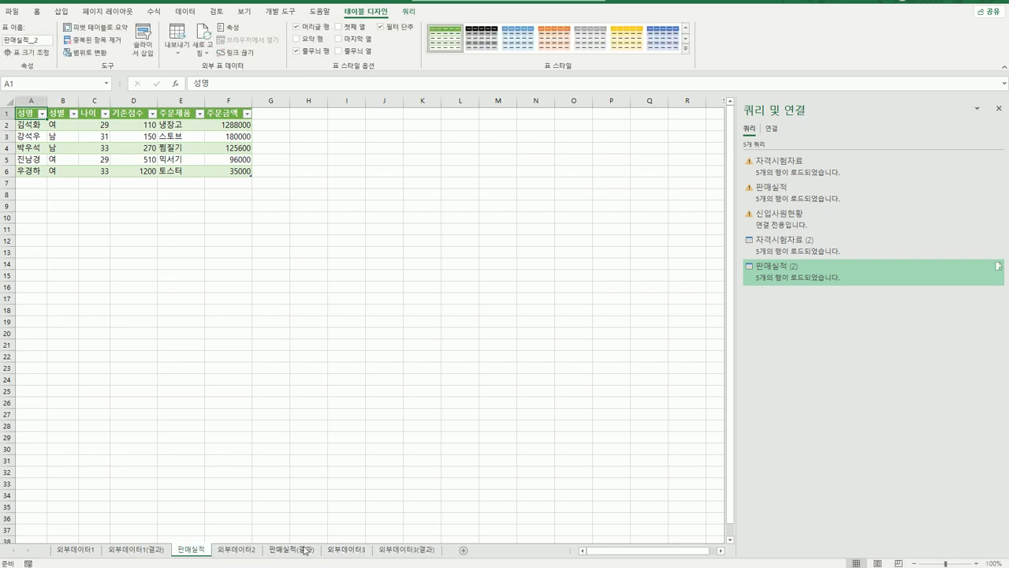
Compare the imported table on the 판매실적 sheet with the 판매실적(결과) sheet, viewing both at 140% zoom.
{"action": "left_click", "coordinate": [304, 551]}
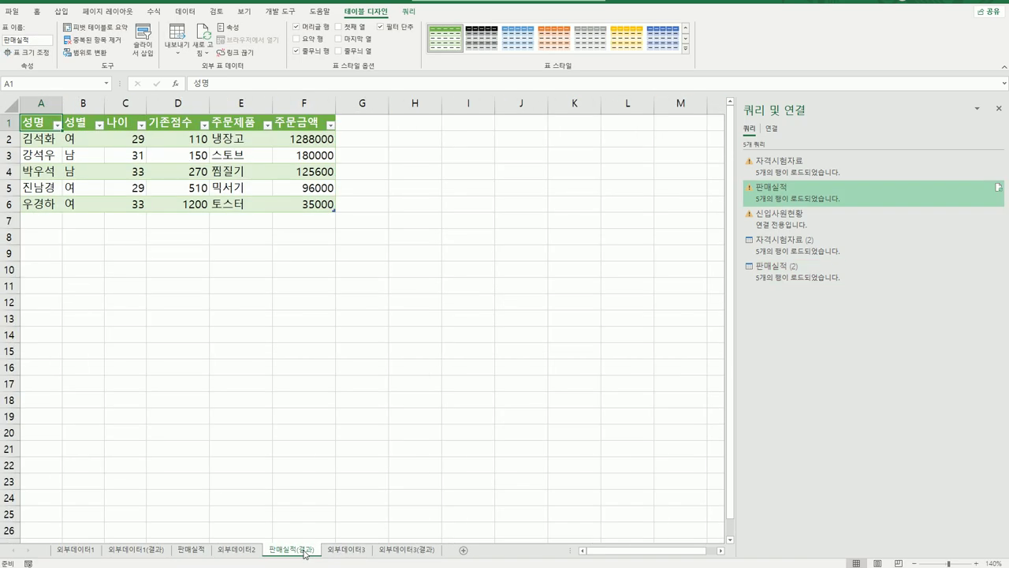
{"action": "left_click", "coordinate": [186, 551]}
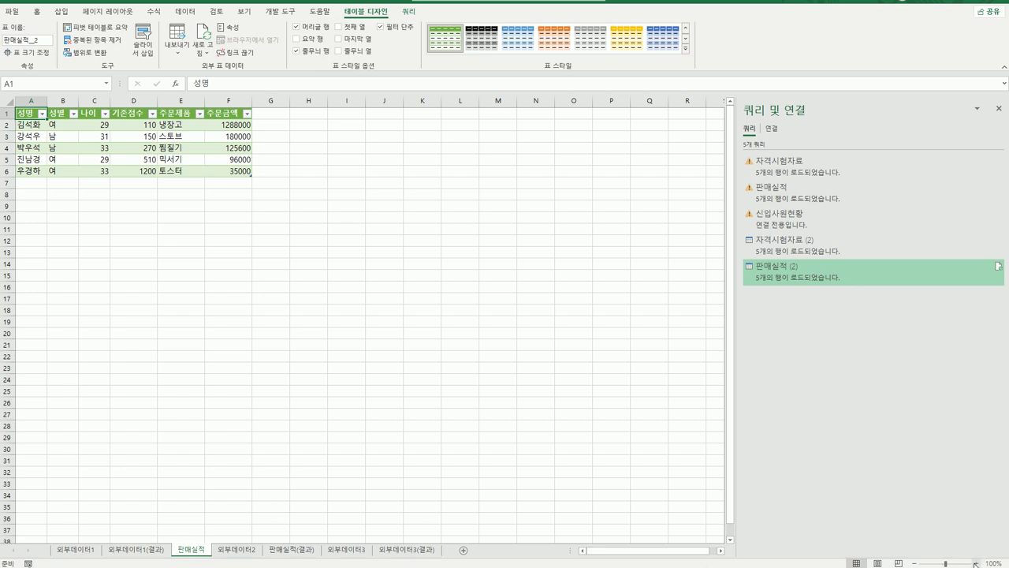
{"action": "left_click", "coordinate": [977, 563]}
{"action": "left_click", "coordinate": [977, 563]}
{"action": "left_click", "coordinate": [977, 563]}
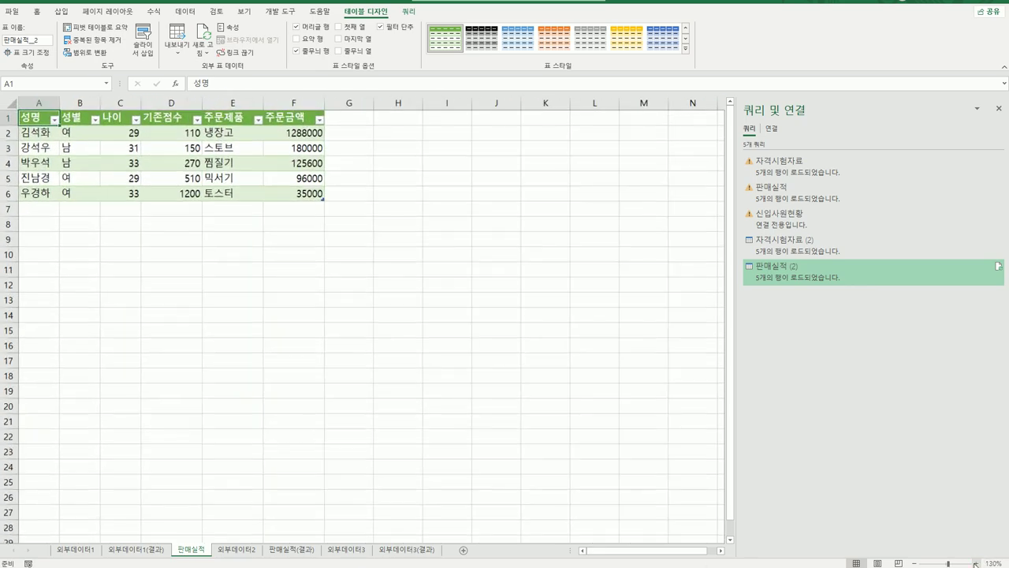
{"action": "left_click", "coordinate": [977, 563]}
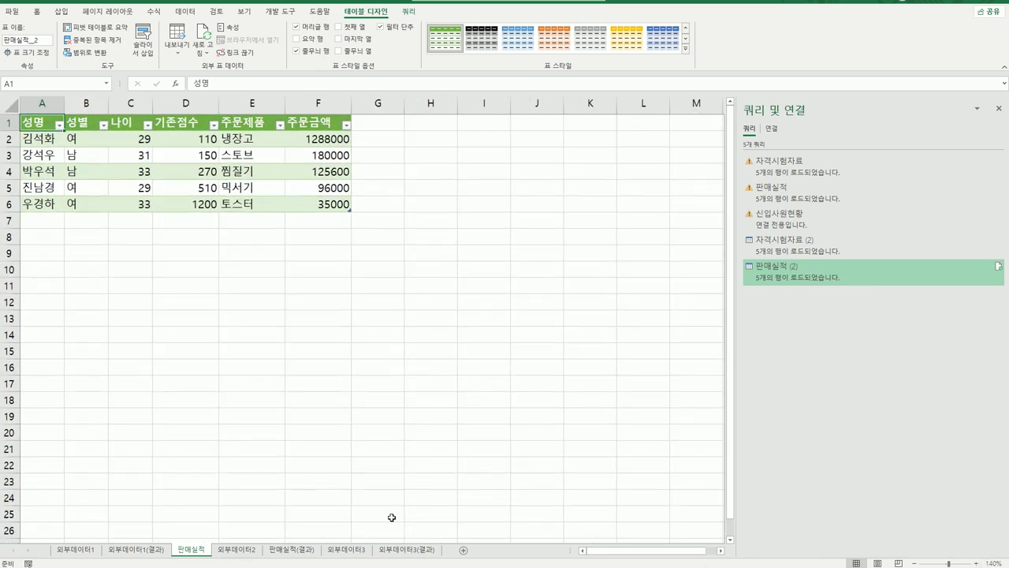
{"action": "left_click", "coordinate": [293, 552]}
{"action": "left_click", "coordinate": [190, 551]}
{"action": "left_click", "coordinate": [282, 551]}
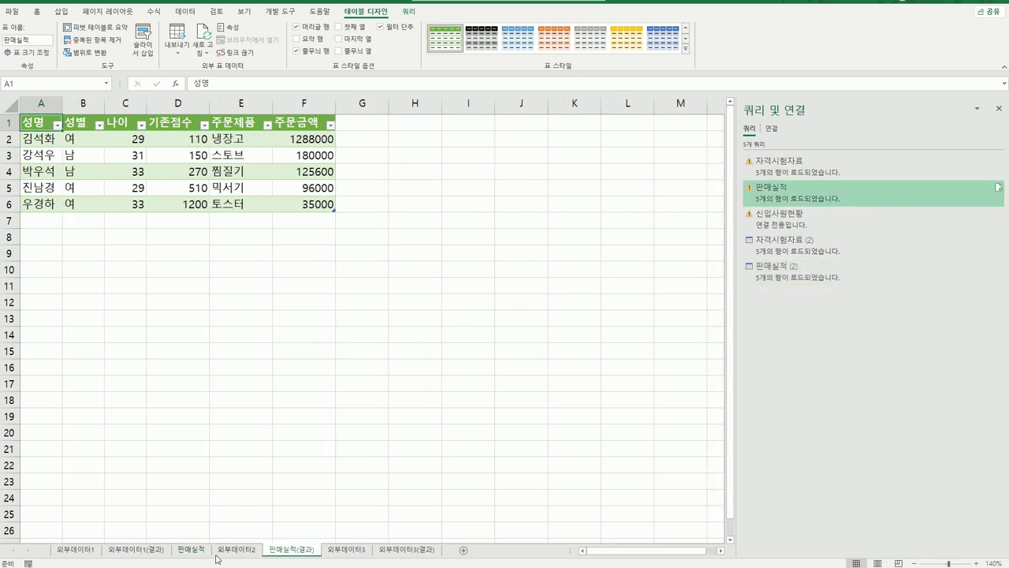
{"action": "left_click", "coordinate": [192, 549]}
{"action": "left_click", "coordinate": [317, 465]}
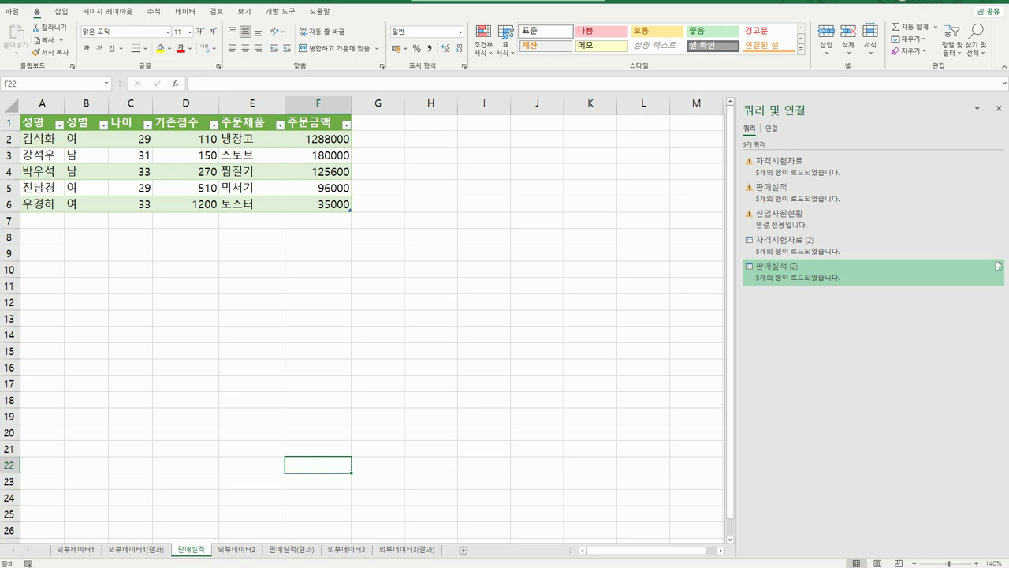
From the 외부데이터3 sheet, start a text/CSV import of the 신입사원현황 file with tab (탭) as the delimiter.
{"action": "left_click", "coordinate": [347, 549]}
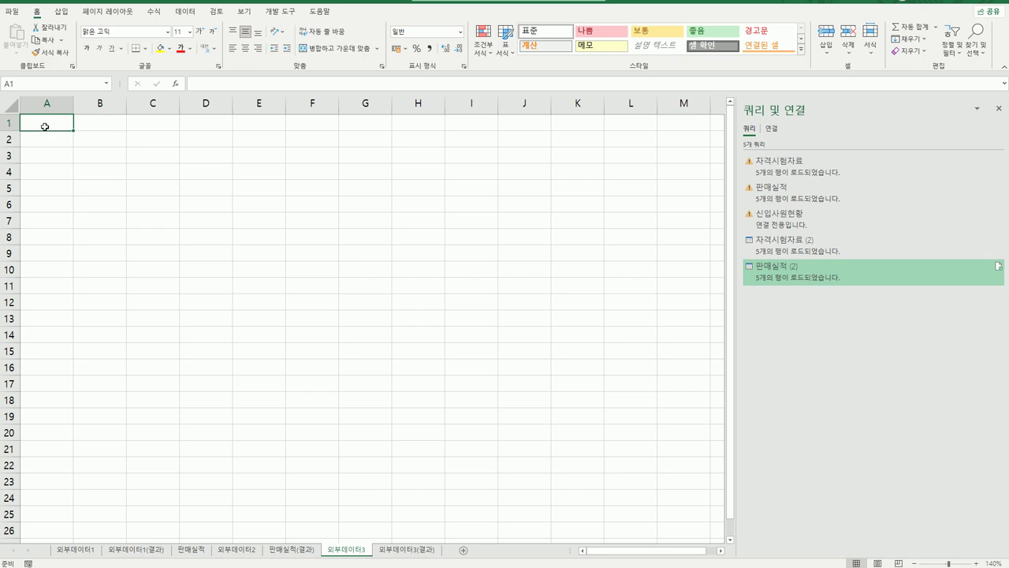
{"action": "left_click", "coordinate": [185, 11]}
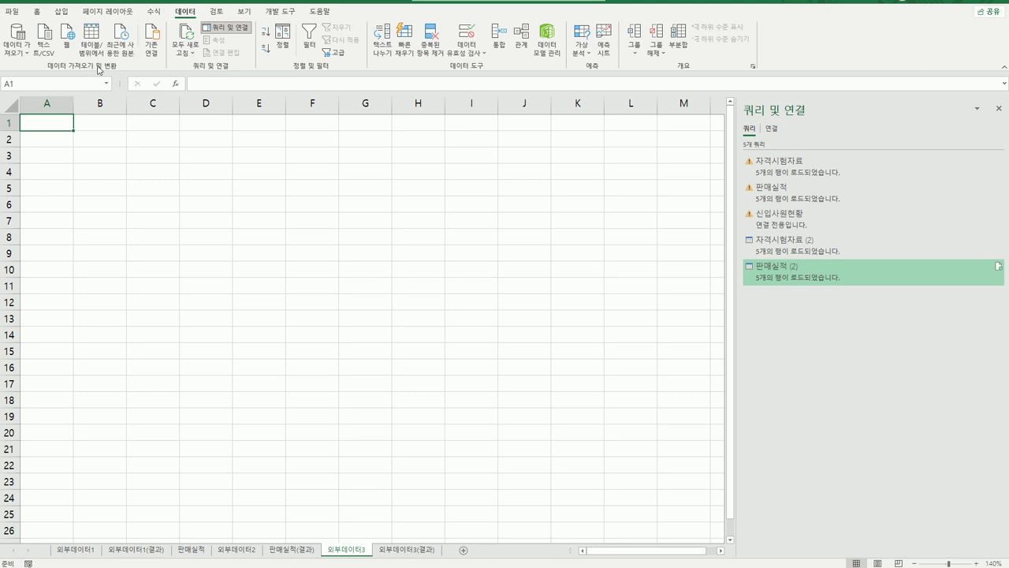
{"action": "left_click", "coordinate": [44, 41]}
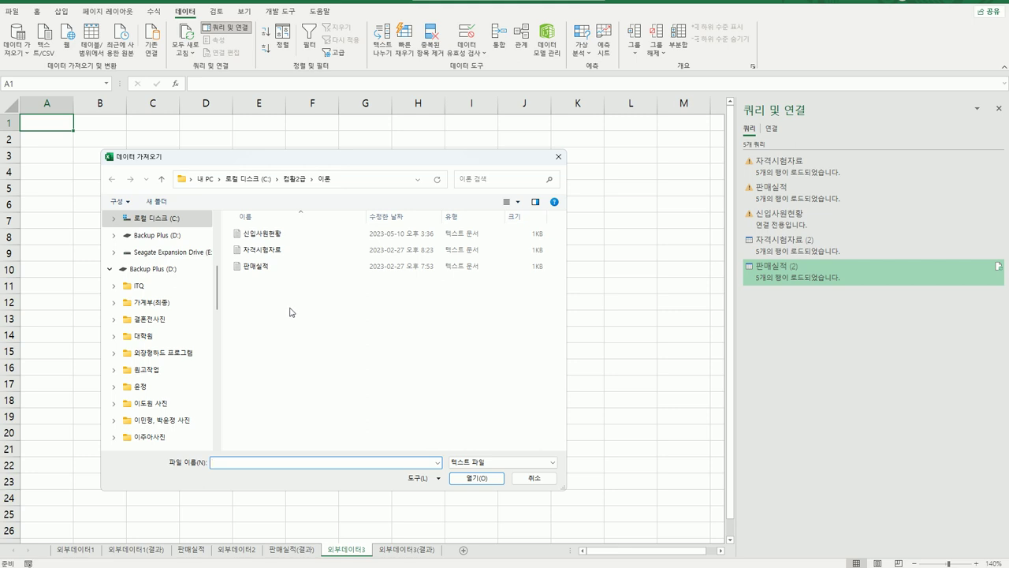
{"action": "left_click", "coordinate": [290, 235]}
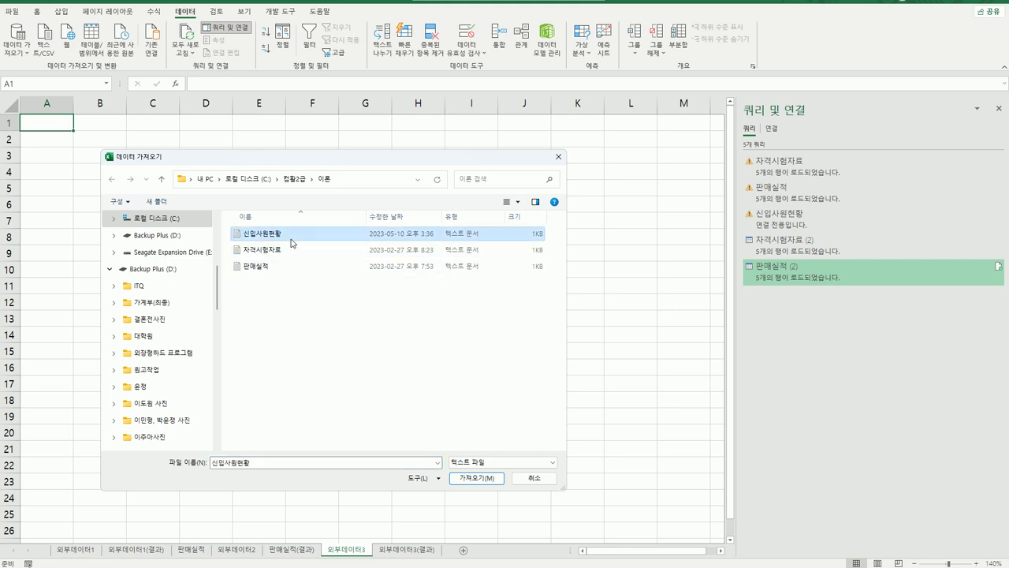
{"action": "left_click", "coordinate": [467, 478]}
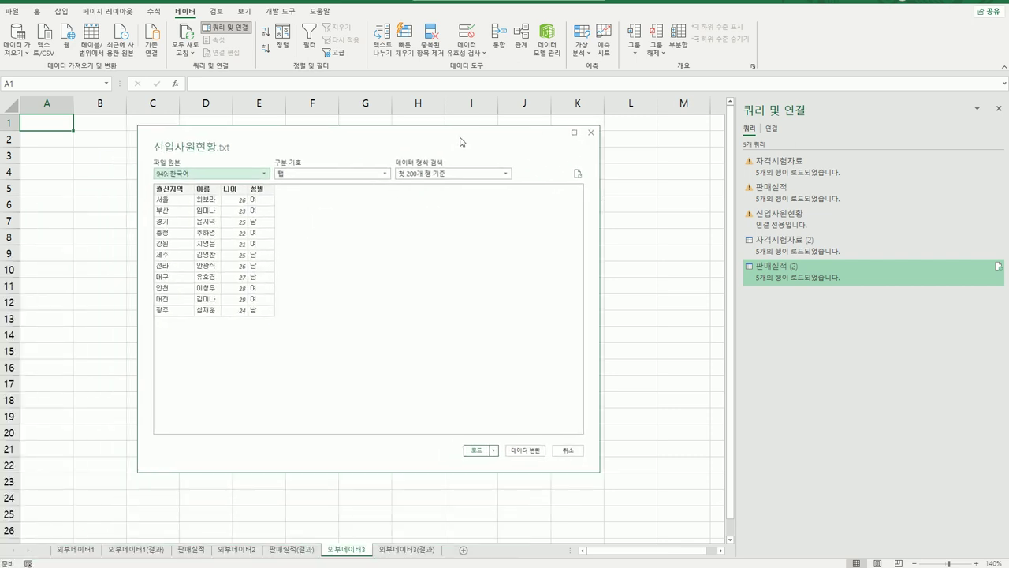
{"action": "left_click", "coordinate": [389, 161]}
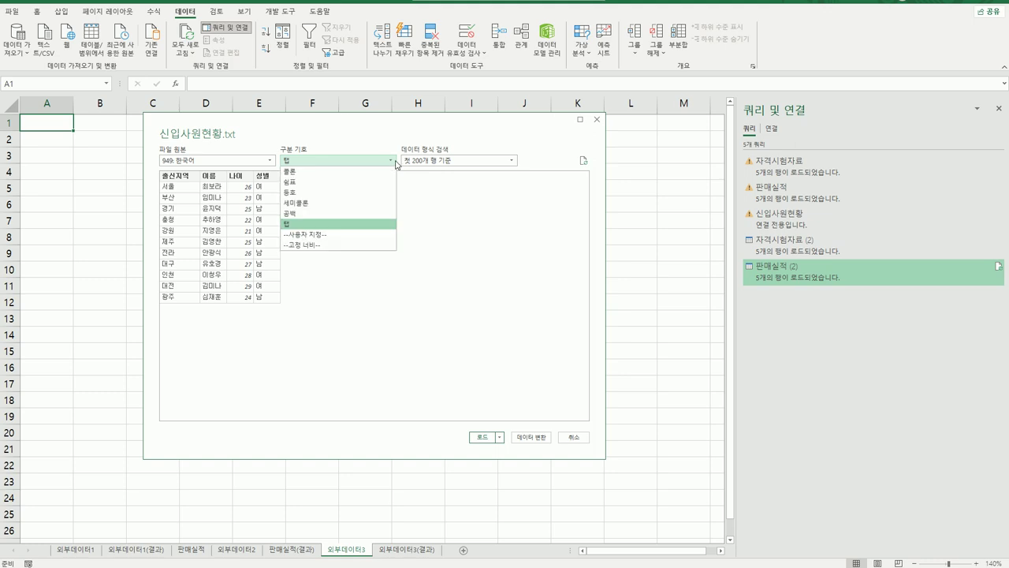
{"action": "left_click", "coordinate": [343, 227]}
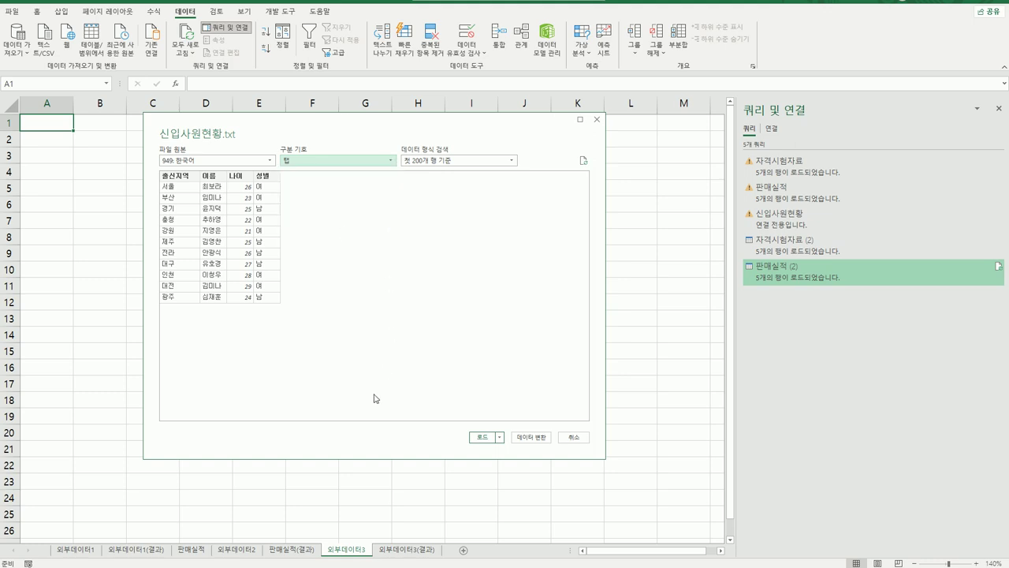
Load the 신입사원현황 data as a table into the existing worksheet 외부데이터3, starting at cell A1.
{"action": "left_click", "coordinate": [499, 436]}
{"action": "left_click", "coordinate": [509, 460]}
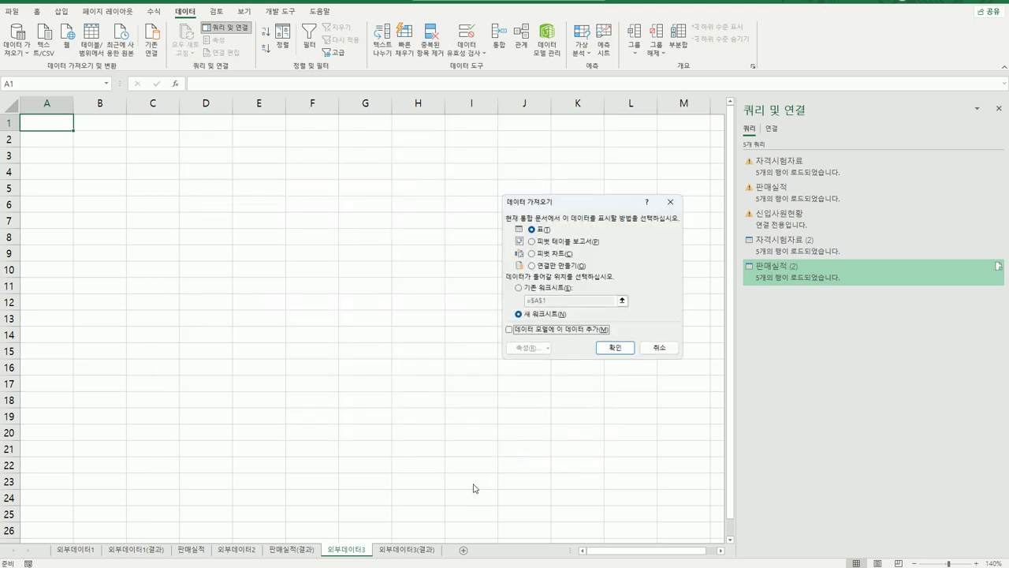
{"action": "left_click", "coordinate": [533, 289]}
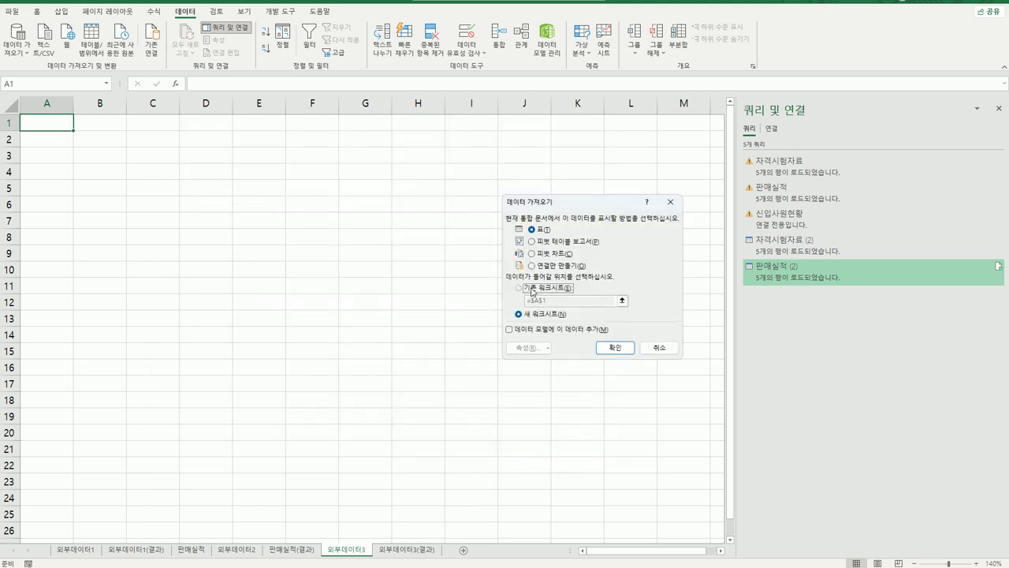
{"action": "left_click", "coordinate": [38, 122]}
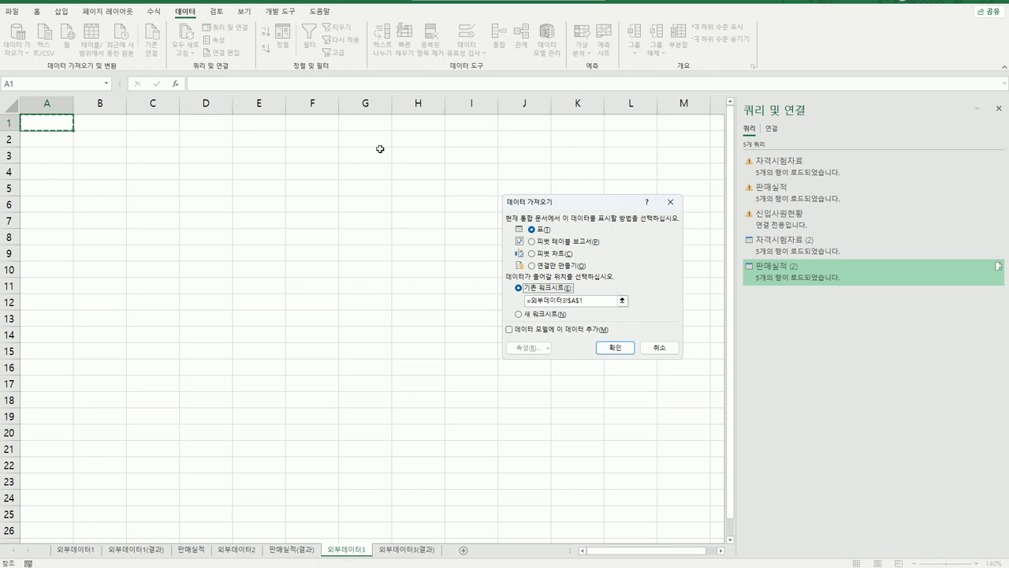
{"action": "left_click", "coordinate": [622, 353]}
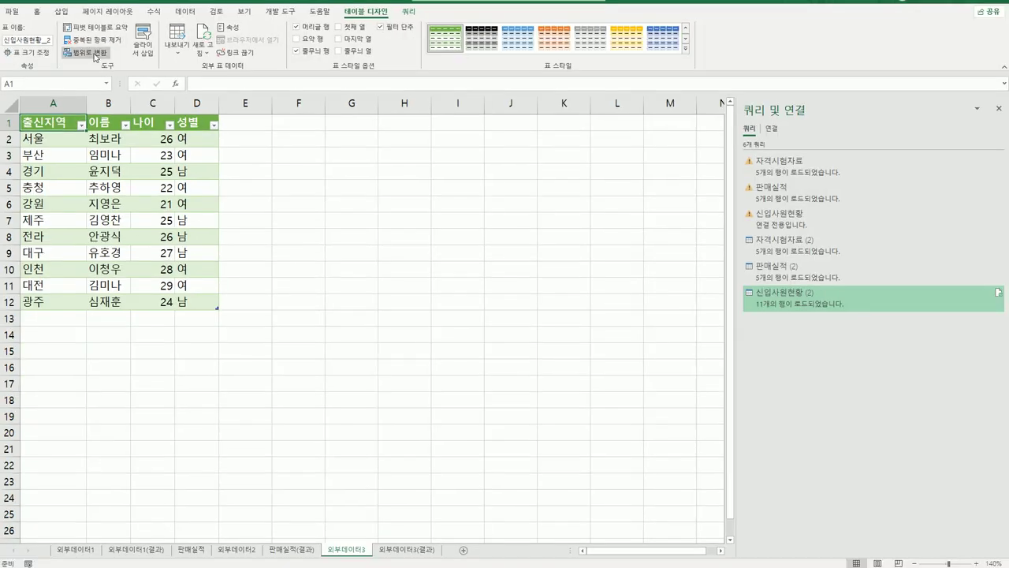
Convert the imported 신입사원현황 table to a normal range, removing its query definition from the sheet.
{"action": "left_click", "coordinate": [95, 57]}
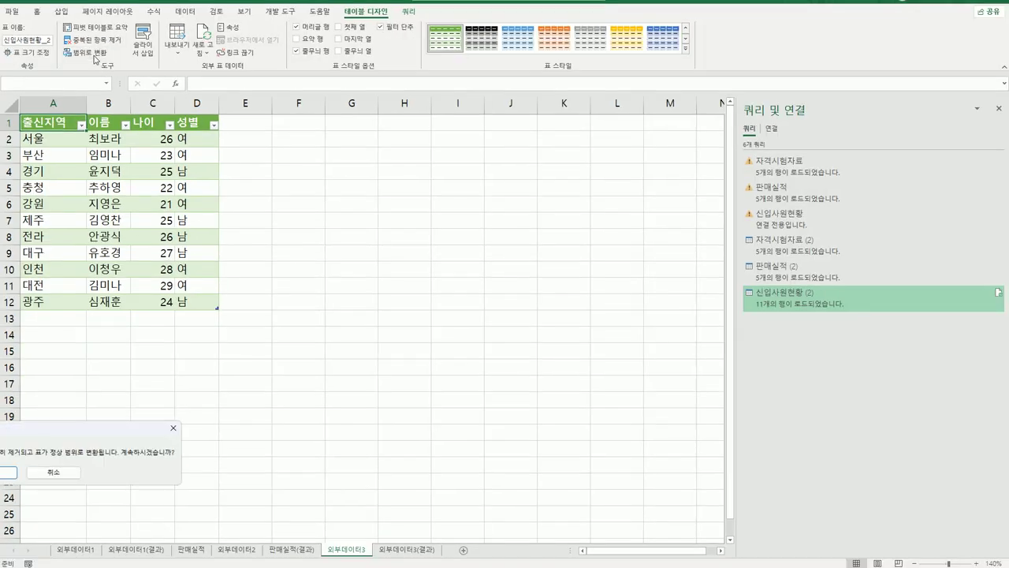
{"action": "left_click_drag", "start_coordinate": [61, 430], "coordinate": [473, 255]}
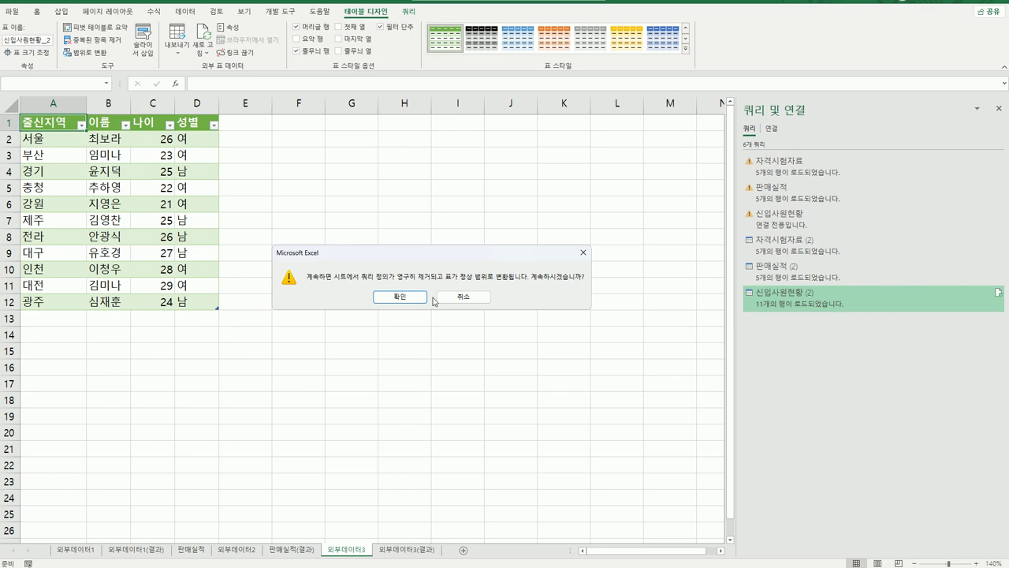
{"action": "left_click", "coordinate": [400, 295]}
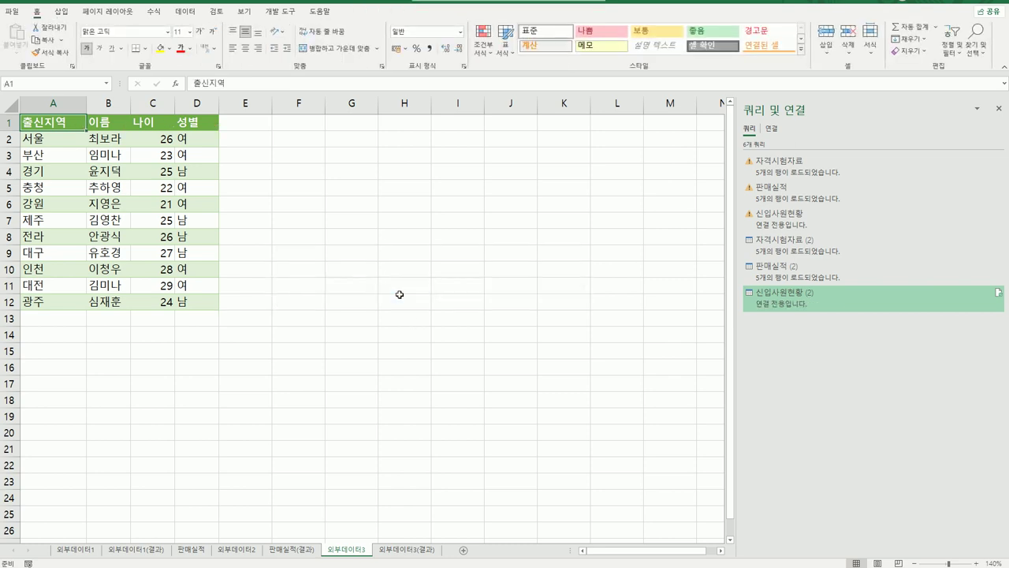
{"action": "left_click", "coordinate": [364, 416]}
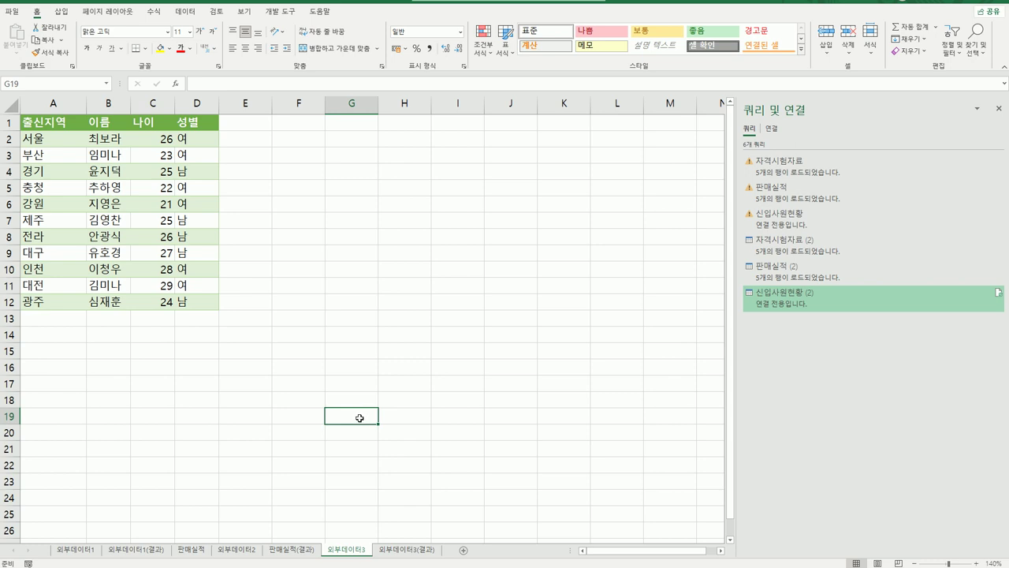
Compare the converted range on the 외부데이터3 sheet with the 외부데이터3(결과) sheet.
{"action": "left_click", "coordinate": [414, 556]}
{"action": "left_click", "coordinate": [352, 554]}
{"action": "left_click", "coordinate": [401, 554]}
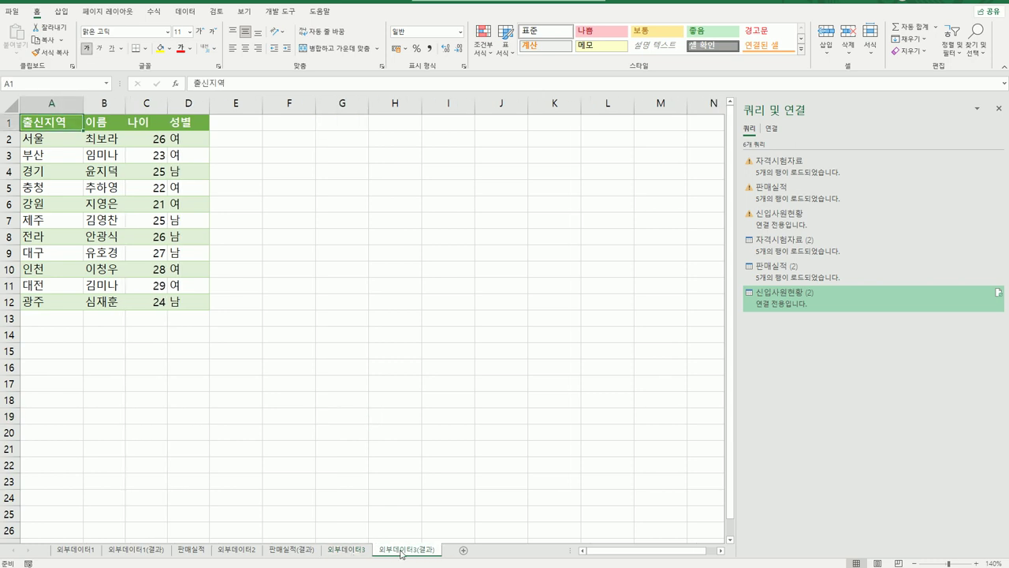
{"action": "left_click", "coordinate": [421, 486]}
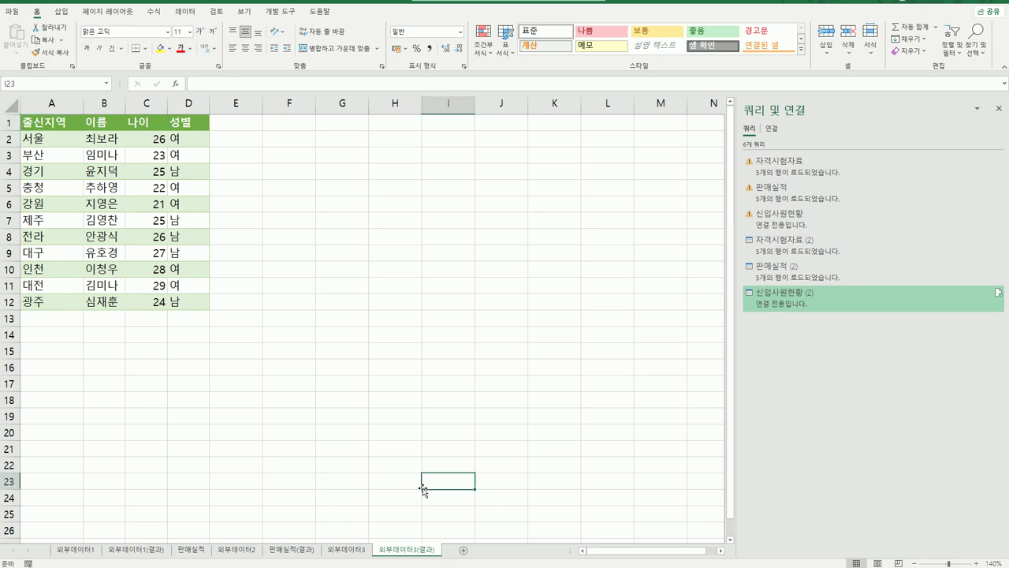